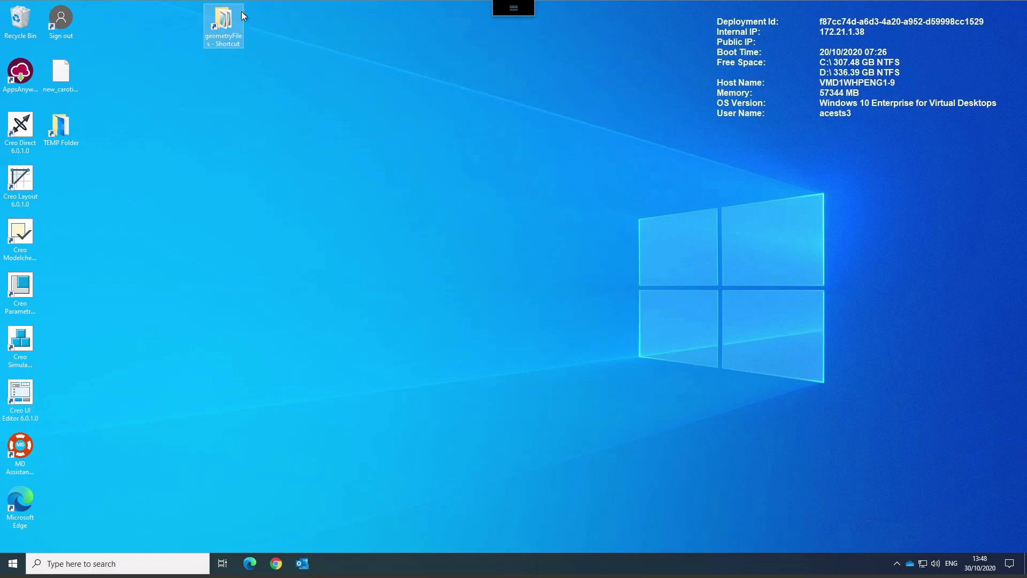
- Open the geometryFiles folder and examine the available carotid geometry files, including carotidAll.stl and art1right_grouped.iges
{"action": "double_click", "coordinate": [229, 30]}
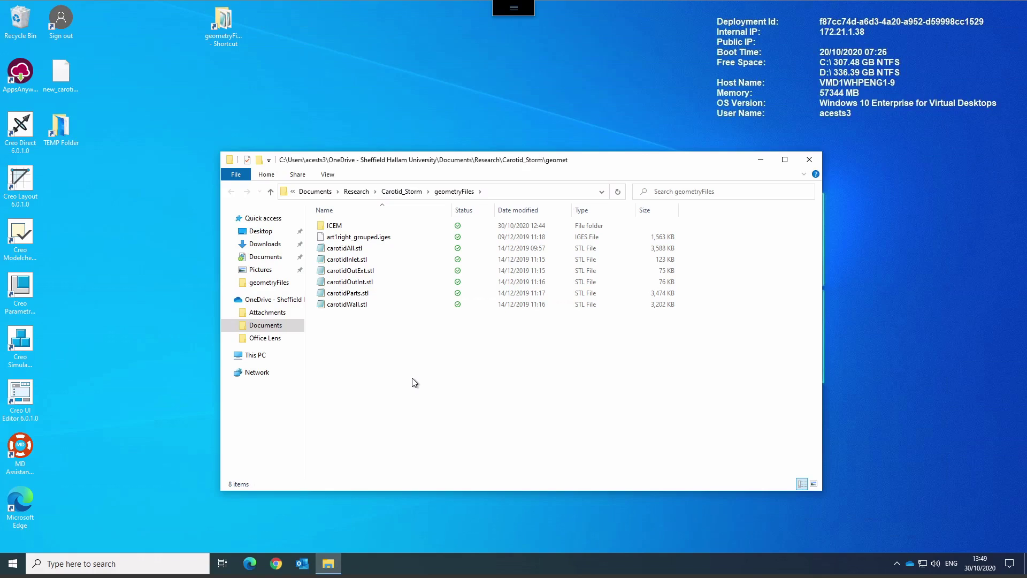
{"action": "left_click", "coordinate": [436, 248]}
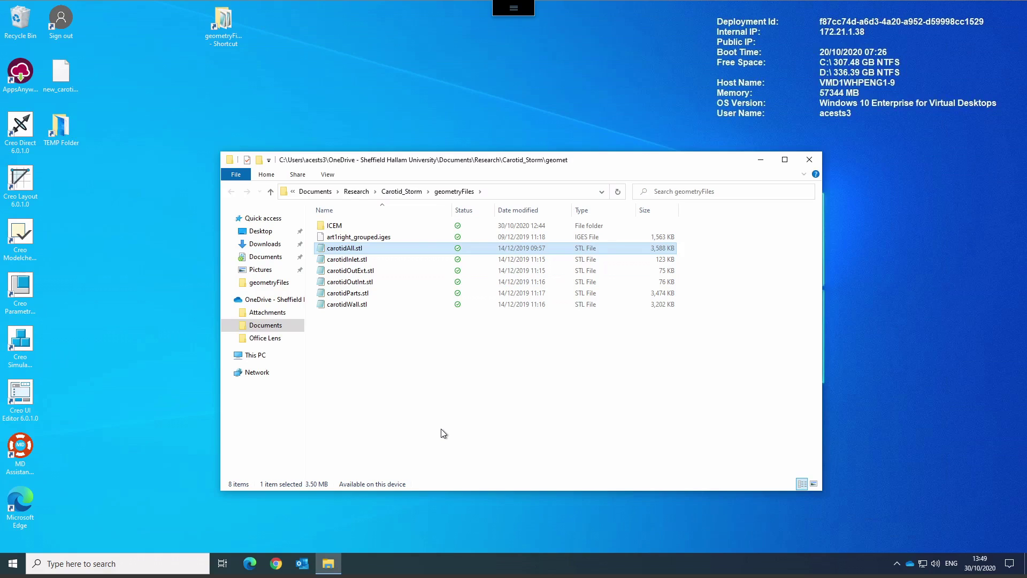
{"action": "left_click", "coordinate": [388, 238]}
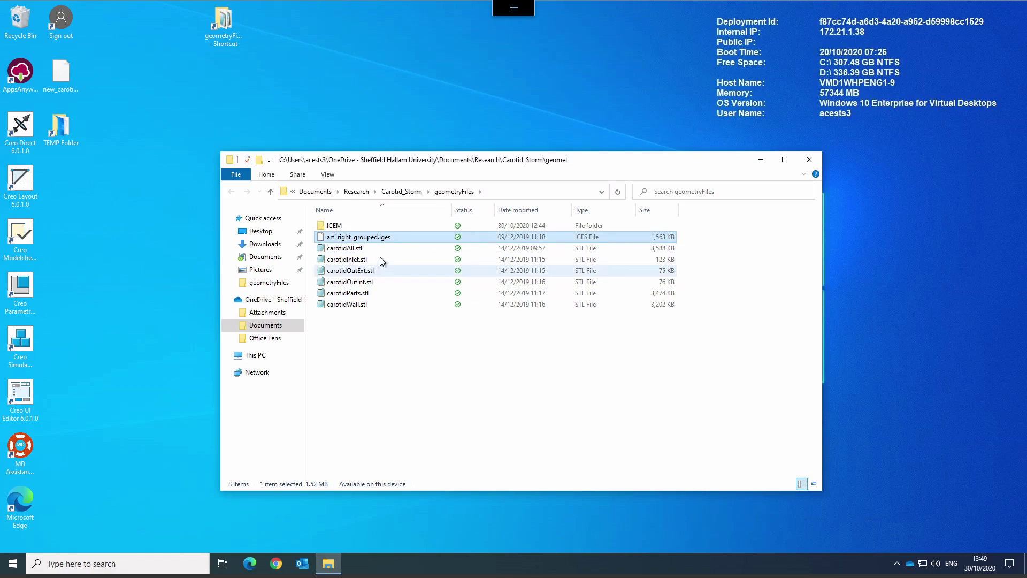
{"action": "left_click", "coordinate": [423, 415]}
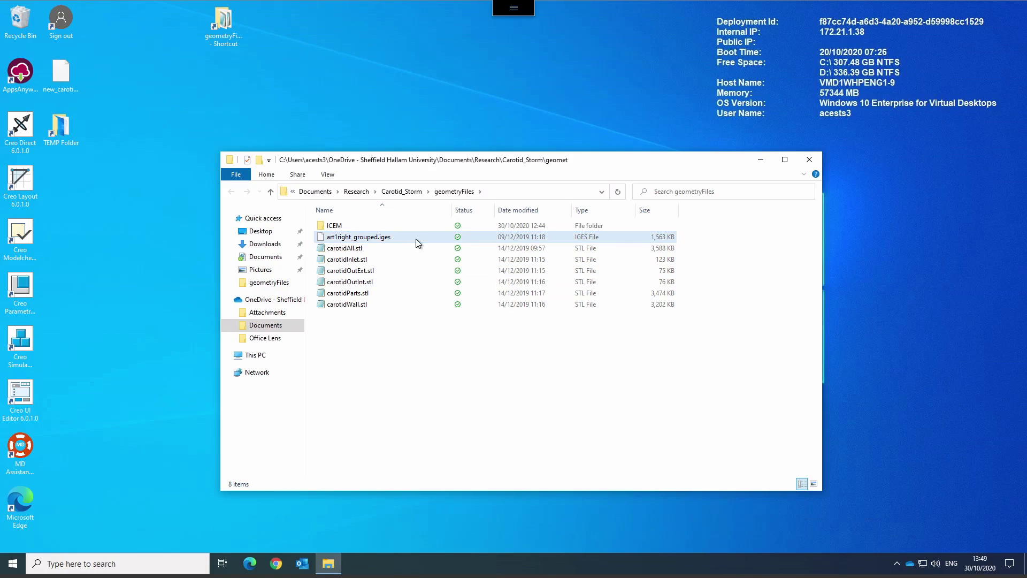
- Launch ICEM CFD and maximize its window
{"action": "left_click", "coordinate": [10, 565]}
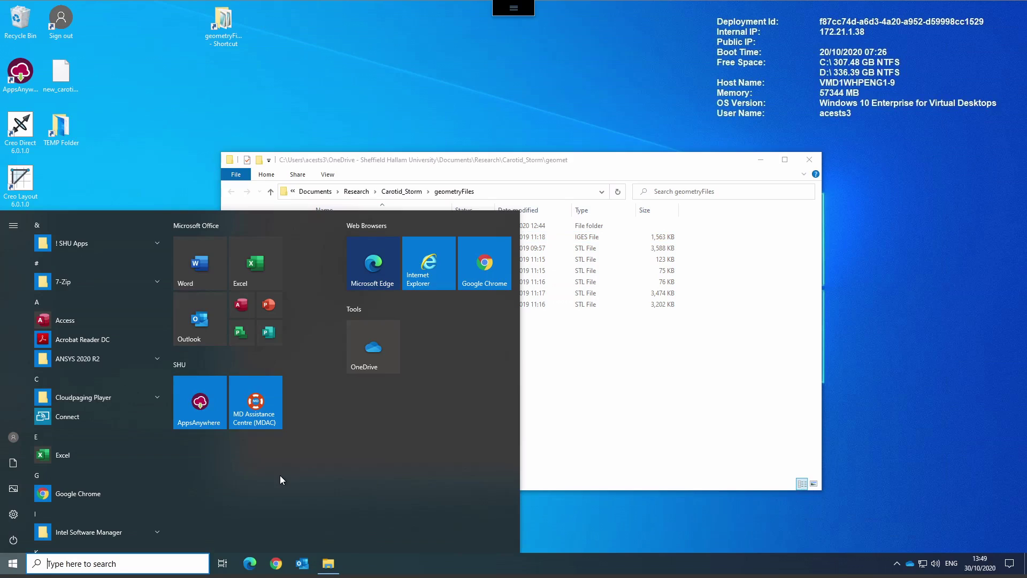
{"action": "type", "text": "icem"}
{"action": "key", "text": "Return"}
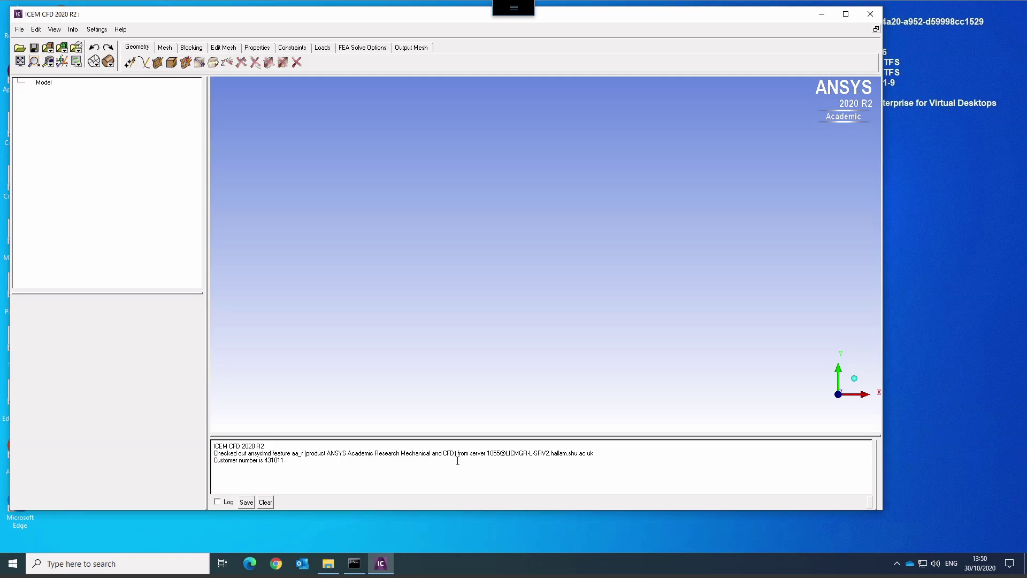
{"action": "double_click", "coordinate": [411, 17]}
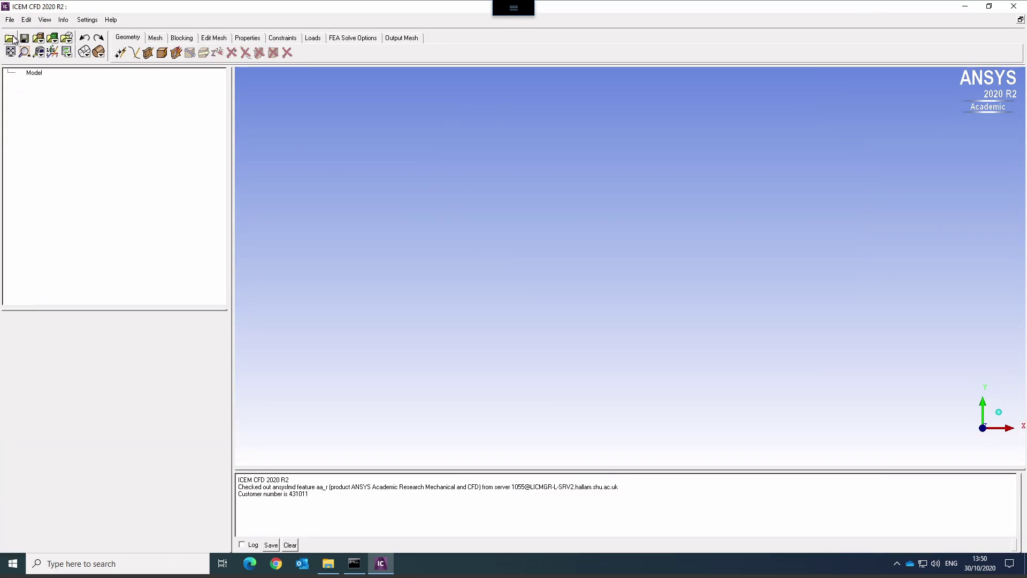
{"action": "left_click", "coordinate": [9, 20]}
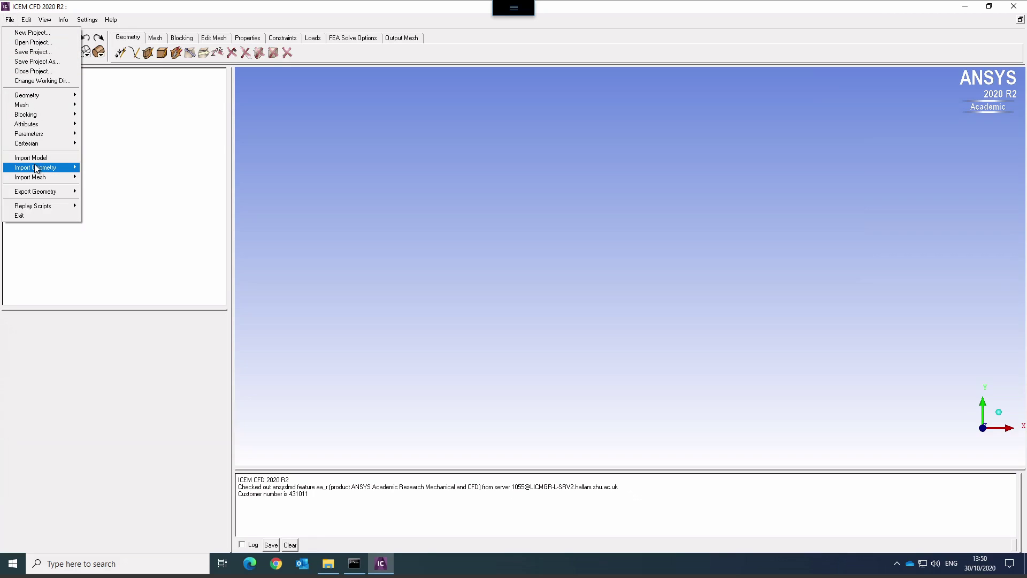
{"action": "mouse_move", "coordinate": [36, 167]}
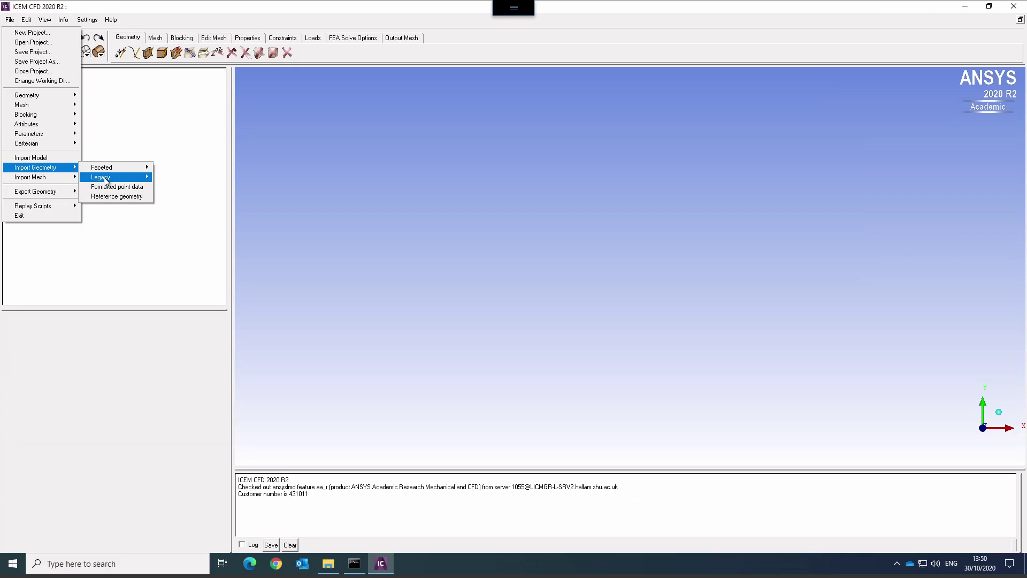
{"action": "mouse_move", "coordinate": [105, 170]}
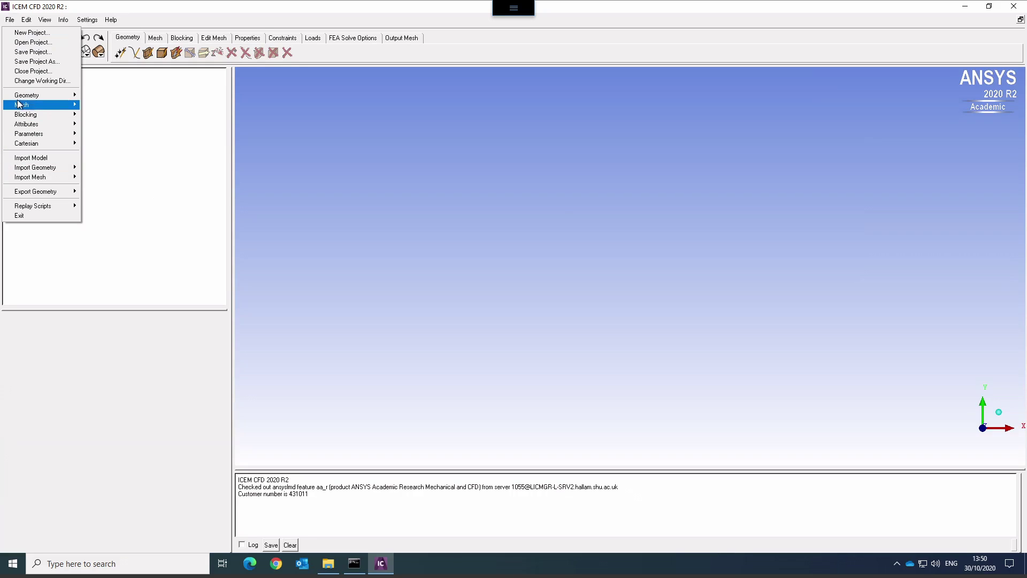
{"action": "mouse_move", "coordinate": [20, 98]}
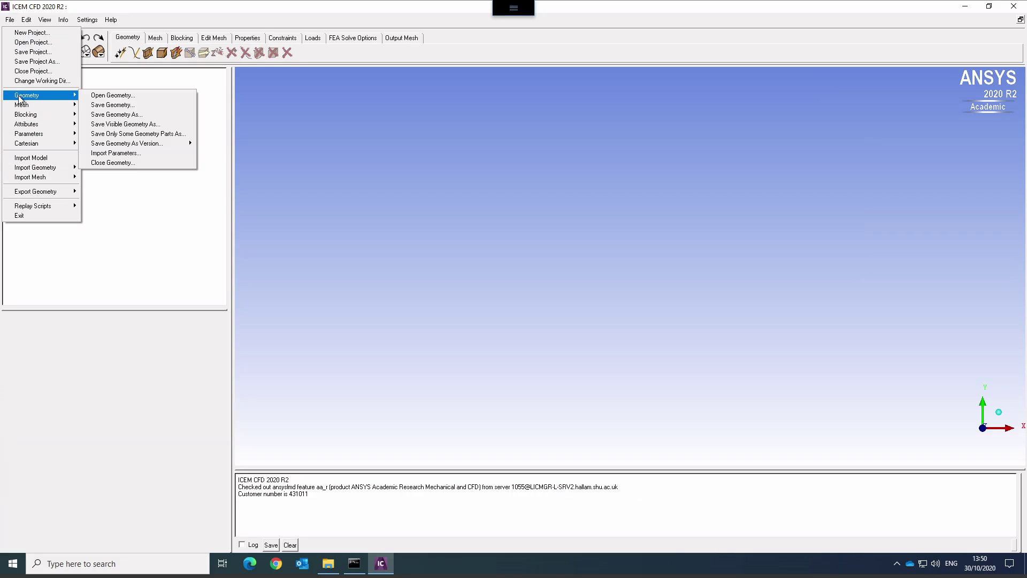
{"action": "left_click", "coordinate": [109, 96]}
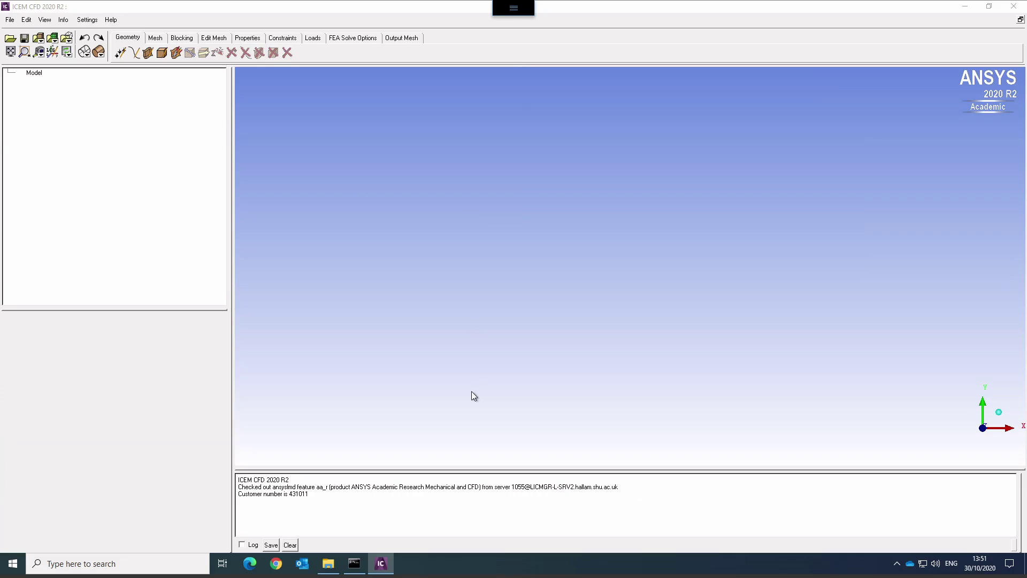
{"action": "left_click", "coordinate": [427, 254]}
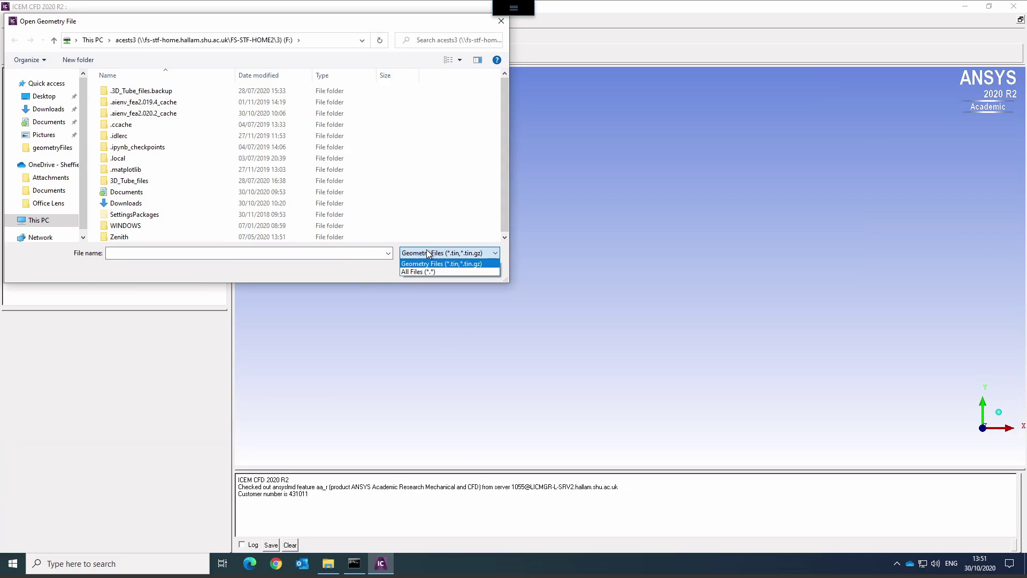
{"action": "left_click", "coordinate": [377, 276]}
{"action": "key", "text": "Escape"}
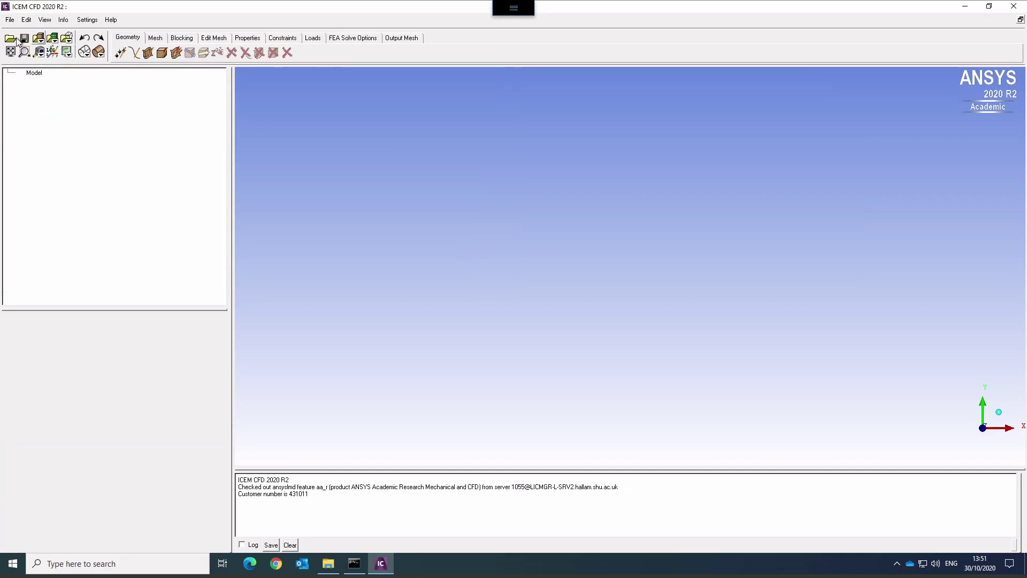
- Import the IGES model art1right_grouped.iges from the geometryFiles folder using the Workbench defaults
{"action": "left_click", "coordinate": [9, 22]}
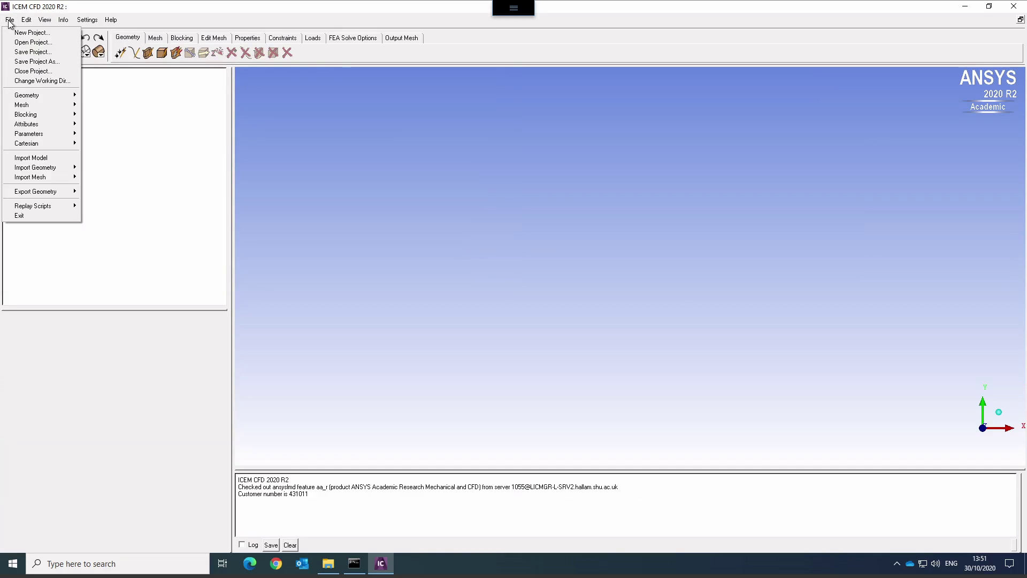
{"action": "left_click", "coordinate": [31, 157]}
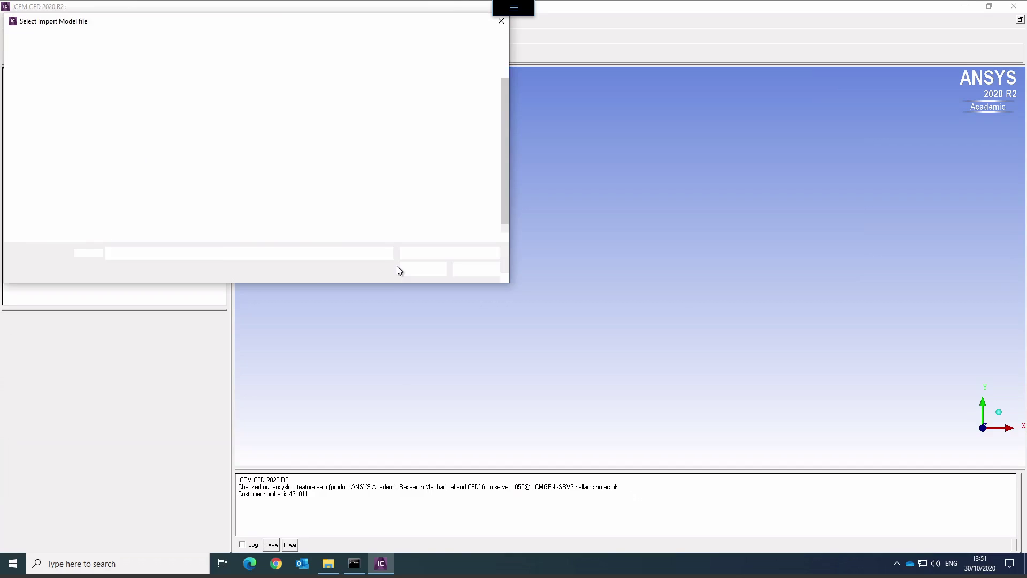
{"action": "left_click", "coordinate": [410, 255]}
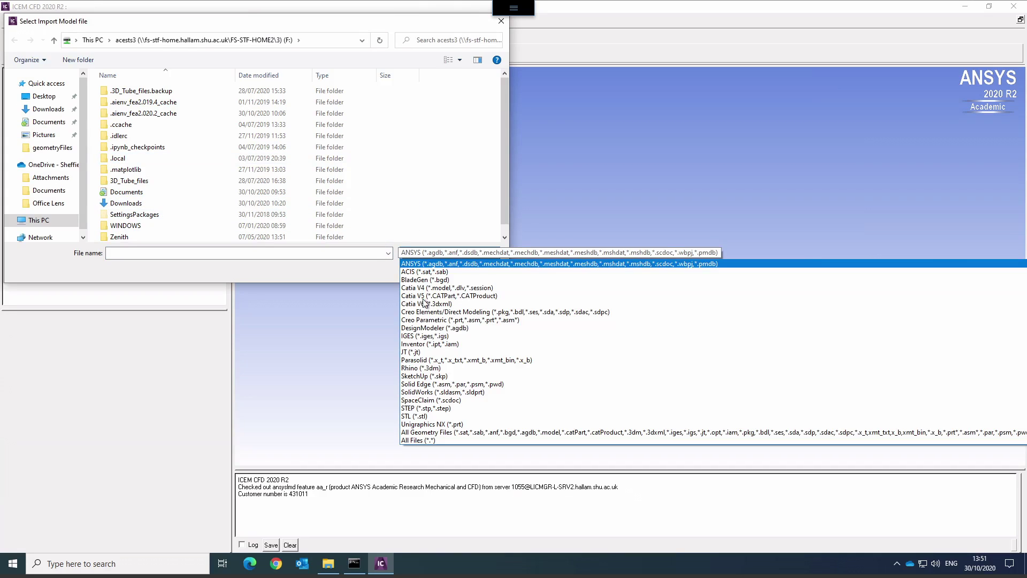
{"action": "left_click", "coordinate": [431, 340]}
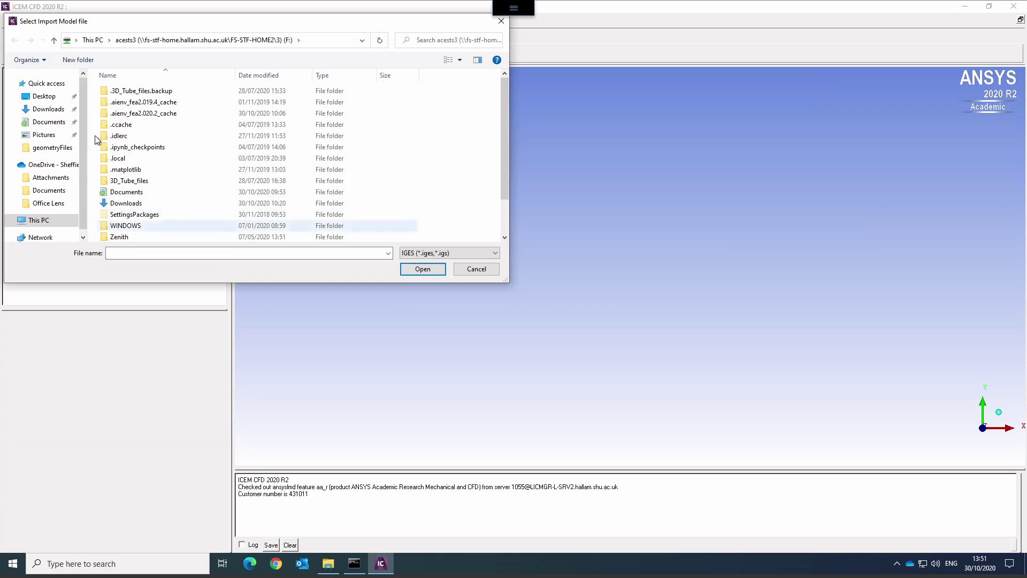
{"action": "left_click", "coordinate": [43, 96]}
{"action": "double_click", "coordinate": [118, 92]}
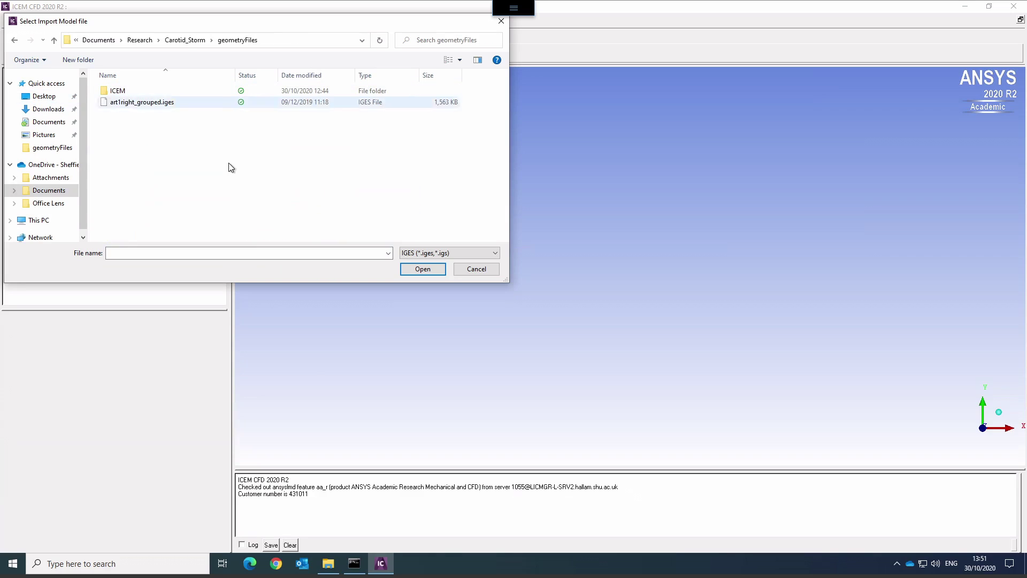
{"action": "double_click", "coordinate": [119, 92]}
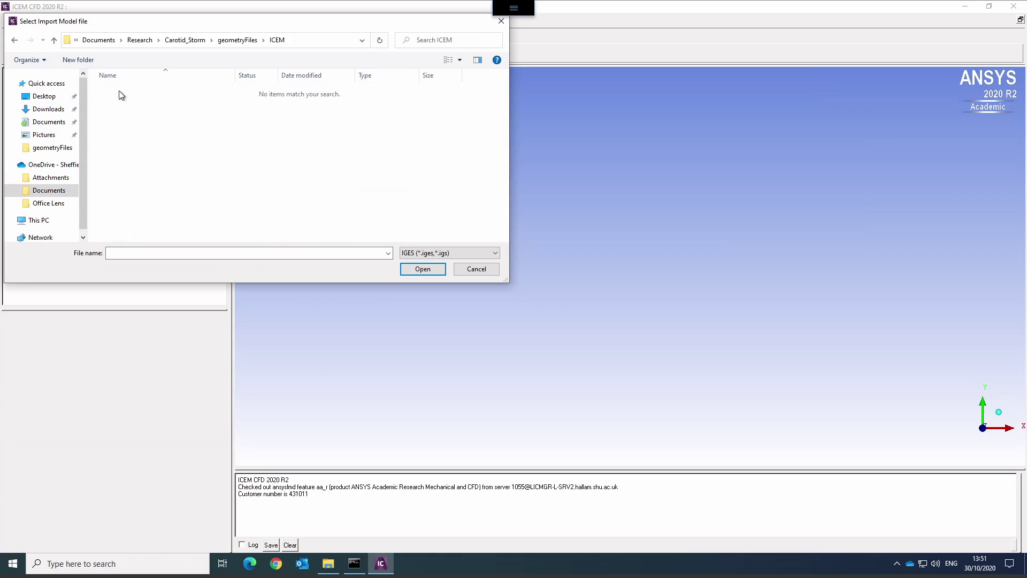
{"action": "left_click", "coordinate": [237, 40]}
{"action": "left_click", "coordinate": [152, 102]}
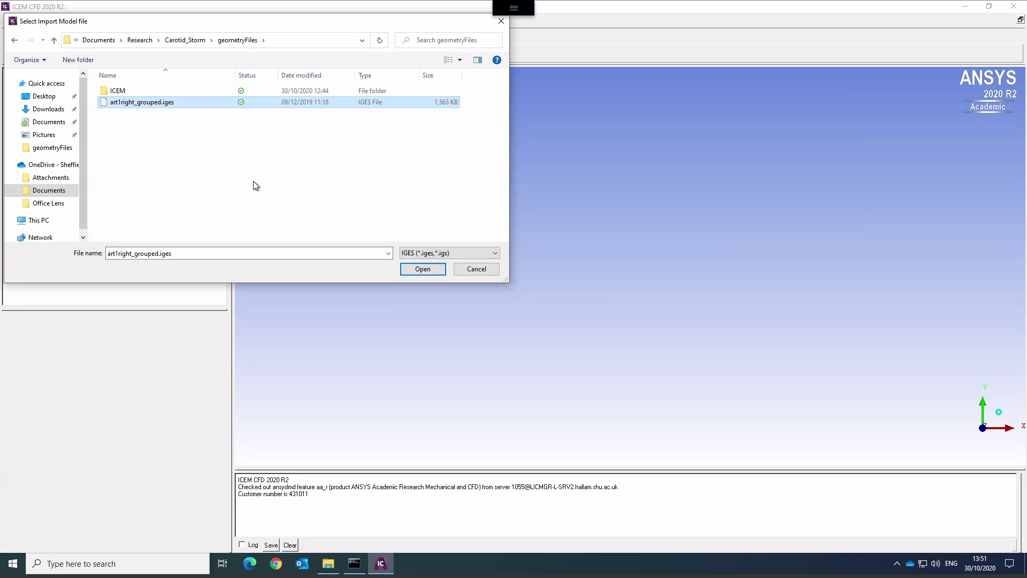
{"action": "left_click", "coordinate": [419, 269]}
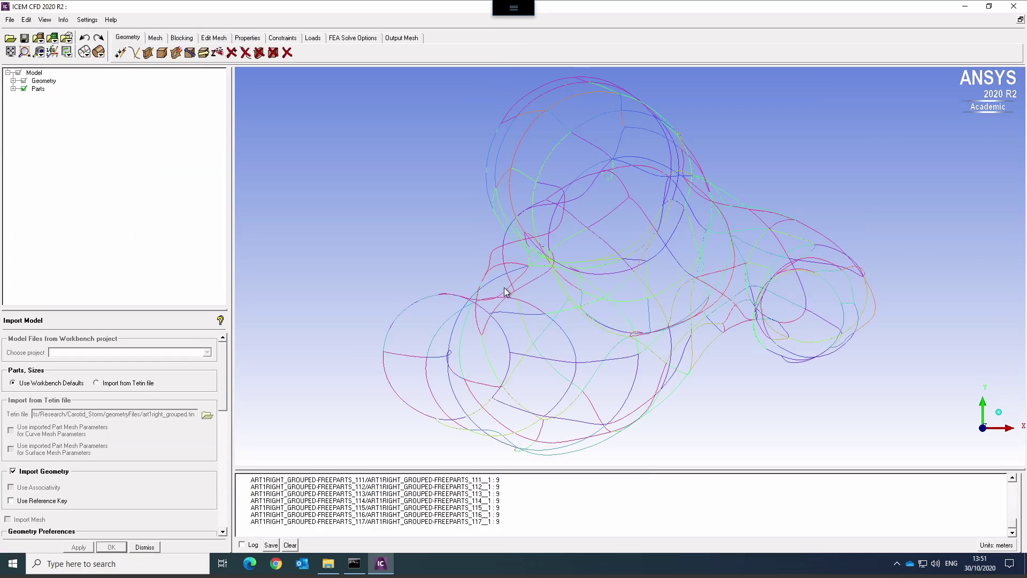
- Turn on the display of the imported model's surfaces and show them as solid shaded faces
{"action": "left_click_drag", "start_coordinate": [666, 355], "coordinate": [763, 394]}
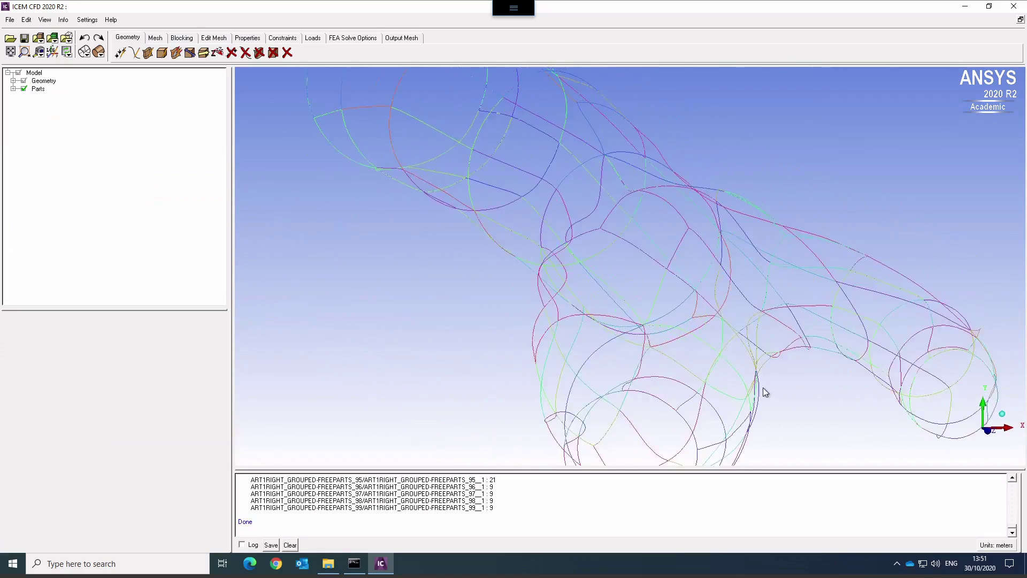
{"action": "left_click", "coordinate": [13, 81]}
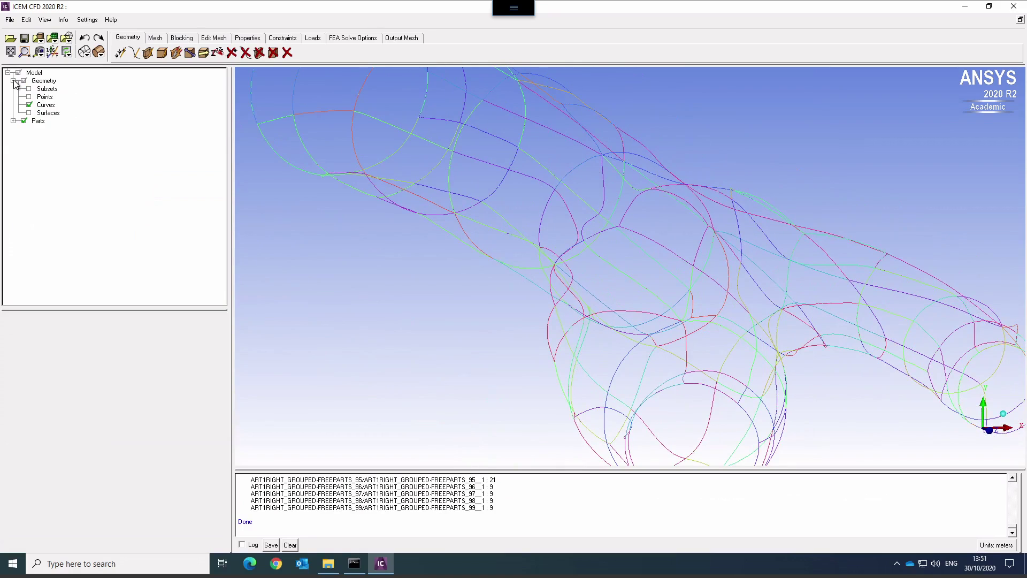
{"action": "left_click", "coordinate": [30, 113]}
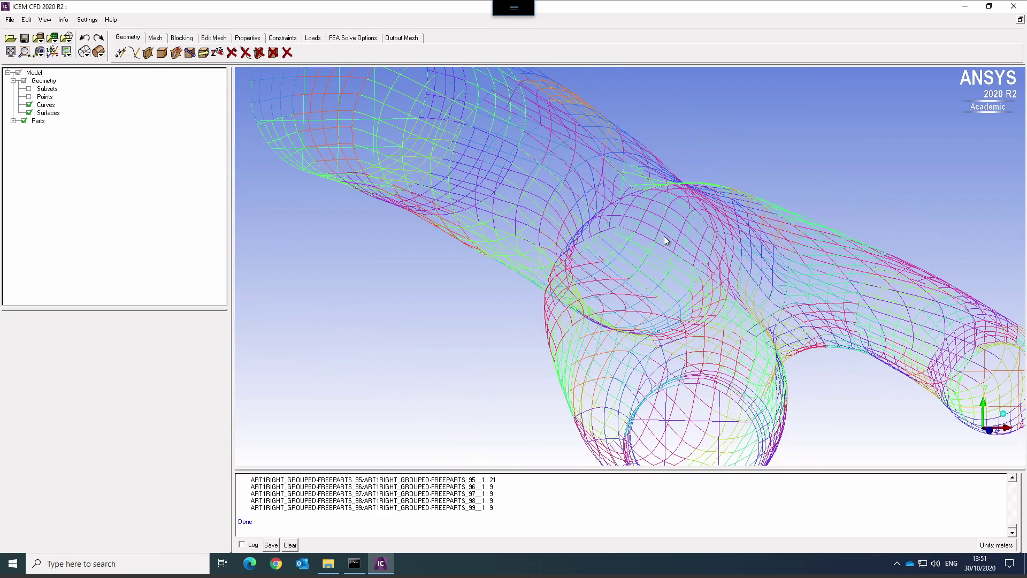
{"action": "left_click", "coordinate": [99, 51]}
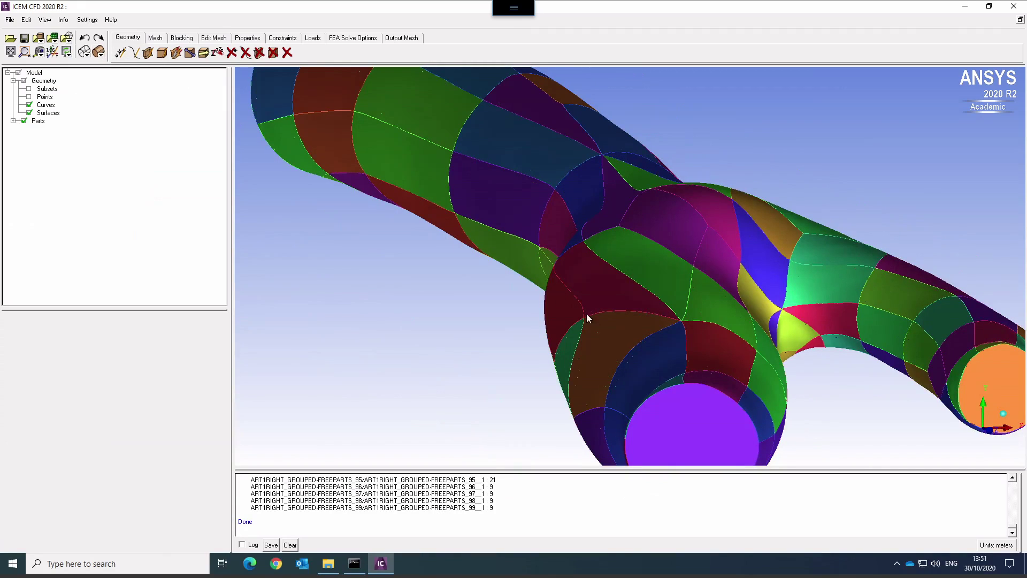
- Examine the shaded artery's end faces, bifurcation and surface patches from several angles, and review its list of parts
{"action": "left_click_drag", "start_coordinate": [593, 321], "coordinate": [604, 336]}
{"action": "mouse_move", "coordinate": [603, 340]}
{"action": "right_mouse_down"}
{"action": "mouse_move", "coordinate": [601, 291]}
{"action": "mouse_move", "coordinate": [609, 519]}
{"action": "right_mouse_up"}
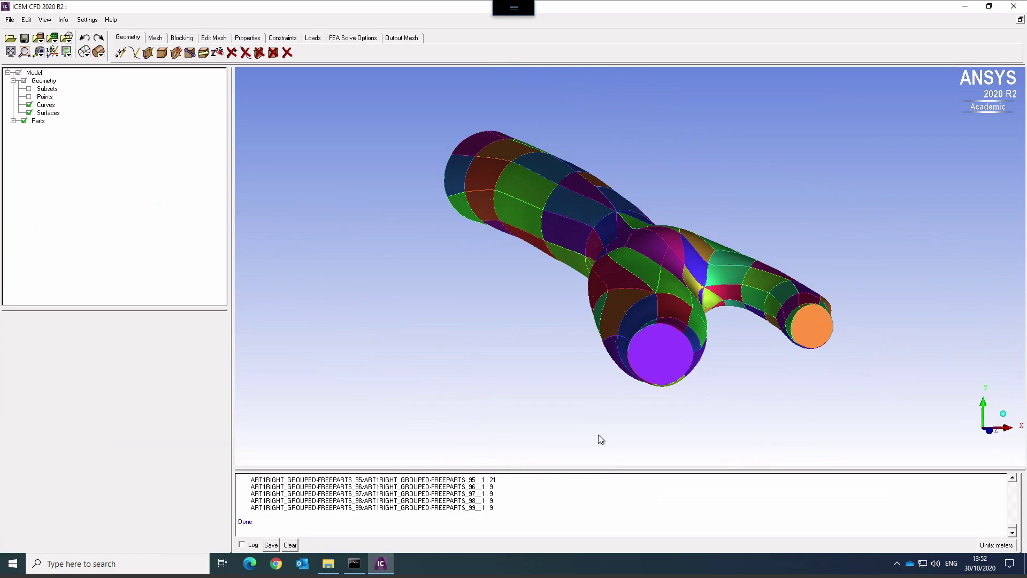
{"action": "mouse_move", "coordinate": [524, 357]}
{"action": "left_mouse_down"}
{"action": "mouse_move", "coordinate": [545, 264]}
{"action": "mouse_move", "coordinate": [448, 174]}
{"action": "mouse_move", "coordinate": [599, 352]}
{"action": "mouse_move", "coordinate": [436, 224]}
{"action": "mouse_move", "coordinate": [407, 167]}
{"action": "mouse_move", "coordinate": [633, 187]}
{"action": "mouse_move", "coordinate": [816, 295]}
{"action": "mouse_move", "coordinate": [907, 287]}
{"action": "mouse_move", "coordinate": [458, 301]}
{"action": "mouse_move", "coordinate": [602, 297]}
{"action": "mouse_move", "coordinate": [721, 314]}
{"action": "mouse_move", "coordinate": [757, 361]}
{"action": "mouse_move", "coordinate": [707, 151]}
{"action": "mouse_move", "coordinate": [730, 232]}
{"action": "left_mouse_up"}
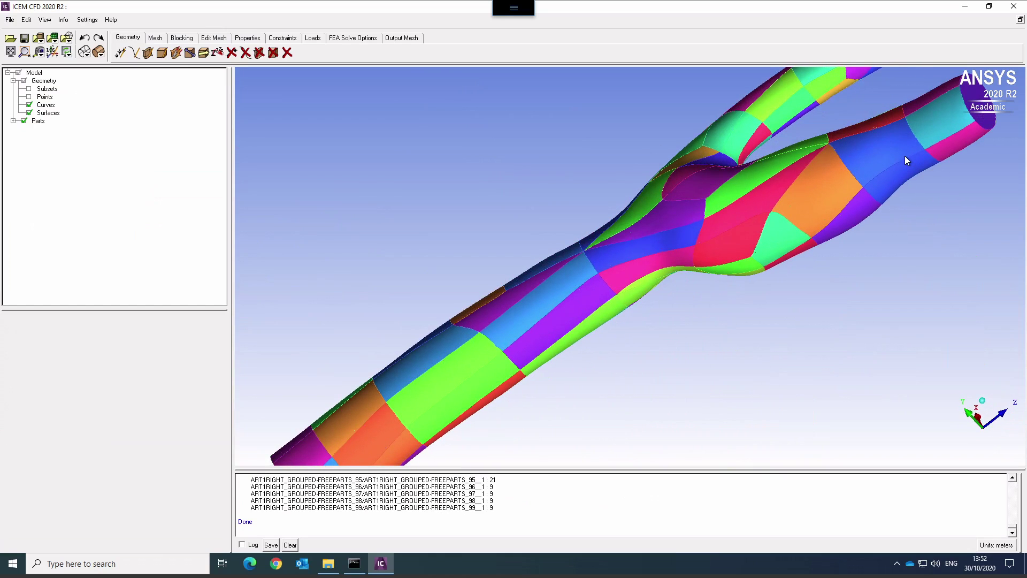
{"action": "left_click_drag", "start_coordinate": [477, 261], "coordinate": [318, 330]}
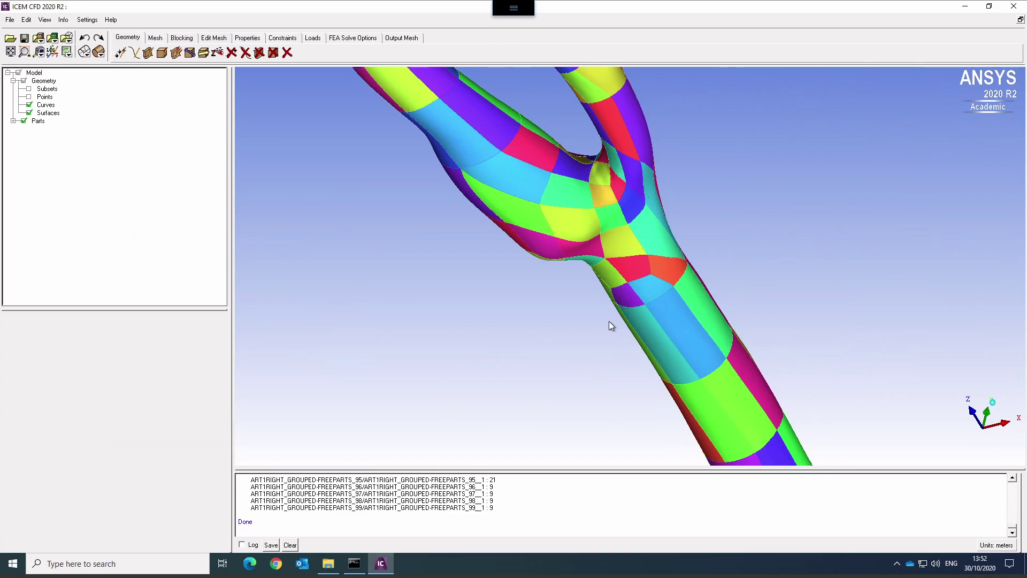
{"action": "right_click_drag", "start_coordinate": [611, 323], "coordinate": [610, 397]}
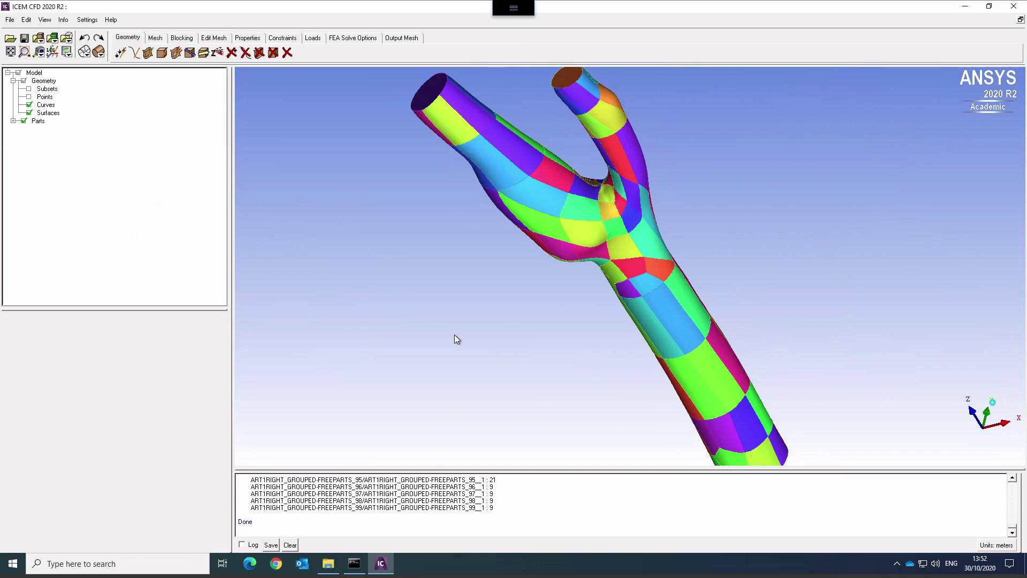
{"action": "left_click", "coordinate": [13, 121]}
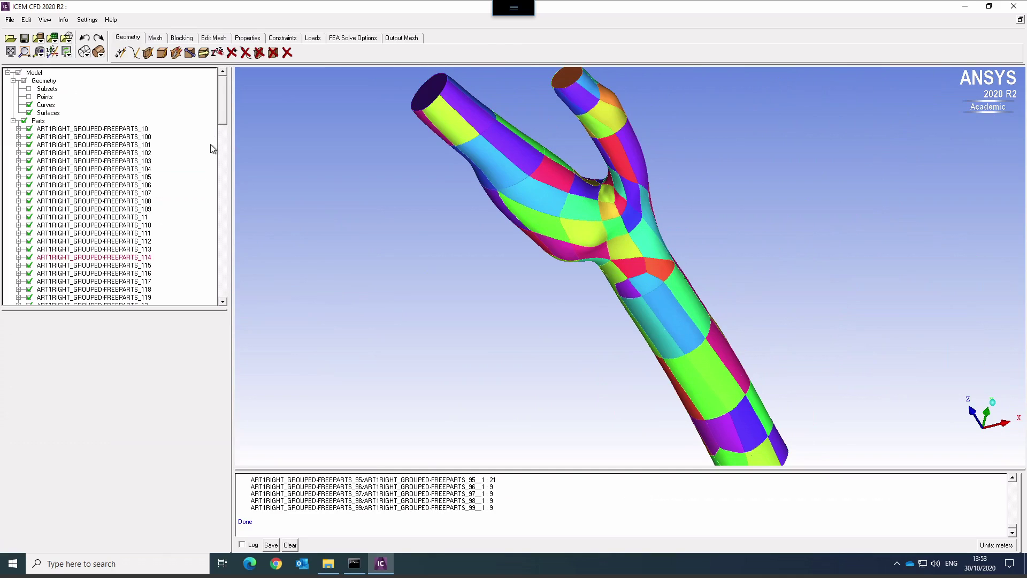
{"action": "left_click_drag", "start_coordinate": [223, 113], "coordinate": [223, 73]}
{"action": "scroll", "coordinate": [690, 309], "scroll_direction": "up", "scroll_amount": 3}
- Create a part named INLET from the circular end face of the artery's main trunk
{"action": "left_click_drag", "start_coordinate": [690, 309], "coordinate": [566, 389]}
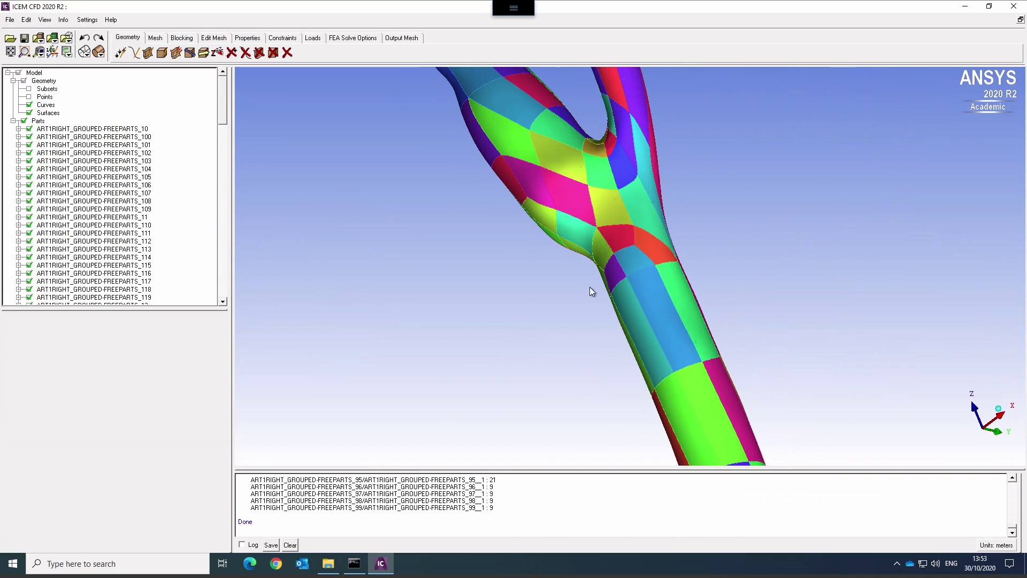
{"action": "left_click_drag", "start_coordinate": [576, 261], "coordinate": [550, 357]}
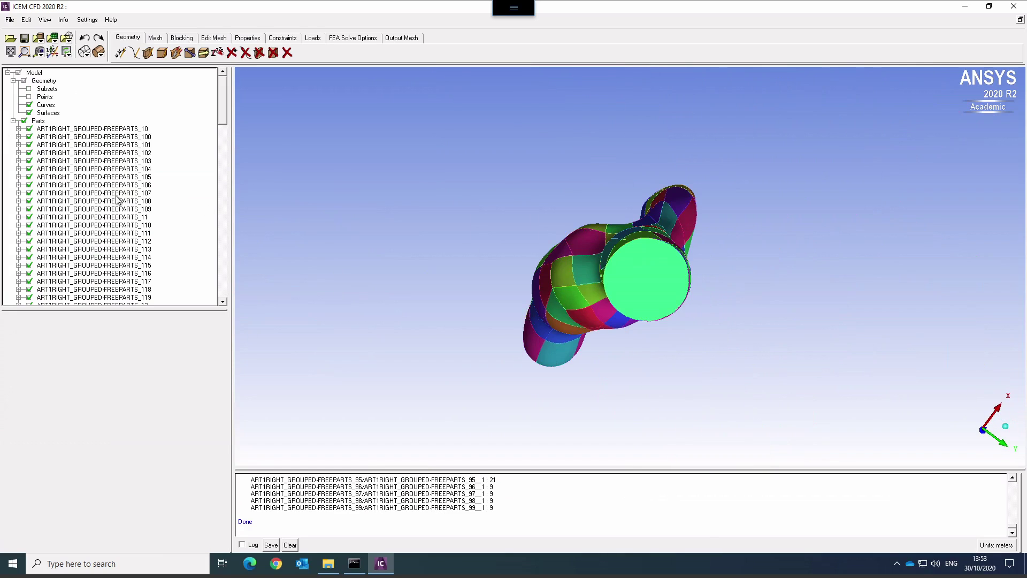
{"action": "right_click", "coordinate": [39, 122]}
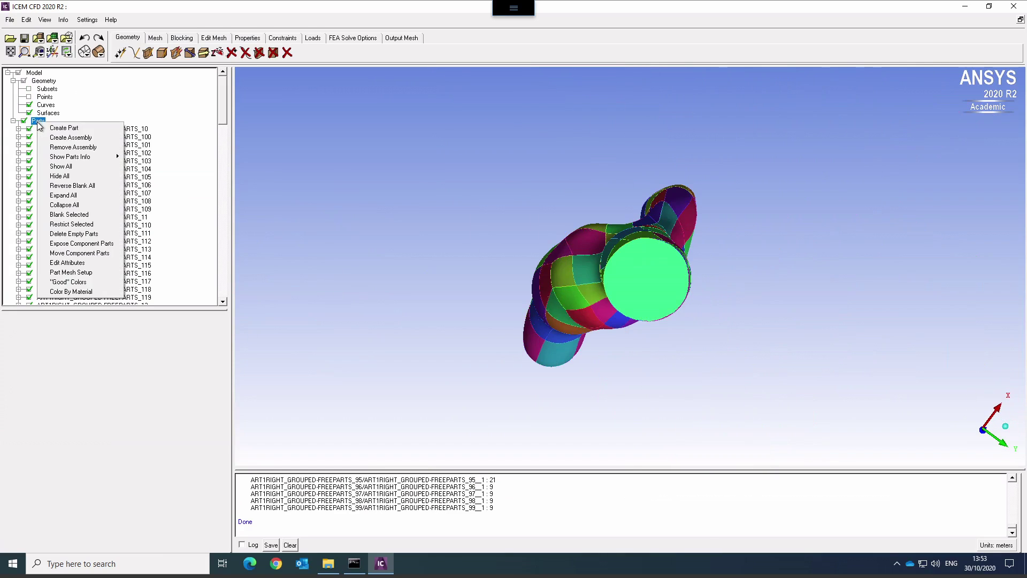
{"action": "left_click", "coordinate": [65, 133]}
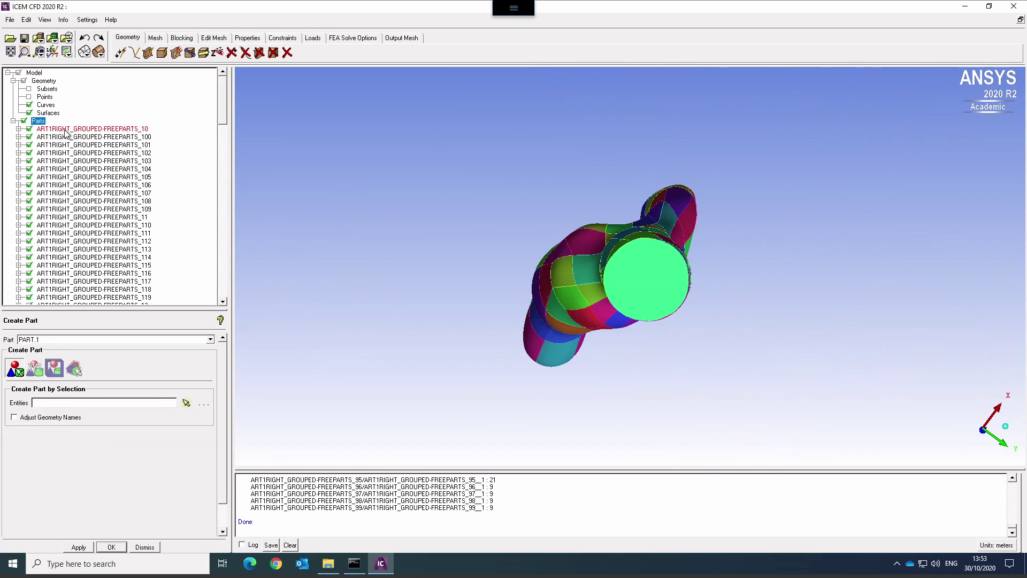
{"action": "left_click", "coordinate": [186, 403]}
{"action": "left_click", "coordinate": [619, 278]}
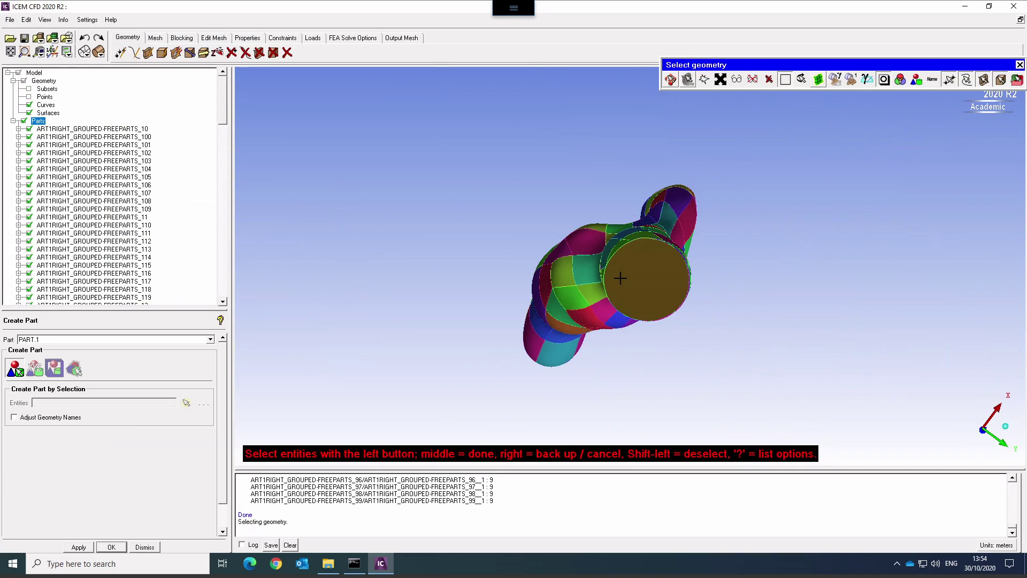
{"action": "left_click", "coordinate": [100, 339]}
{"action": "type", "text": "inlet"}
{"action": "left_click", "coordinate": [81, 548]}
{"action": "left_click", "coordinate": [113, 547]}
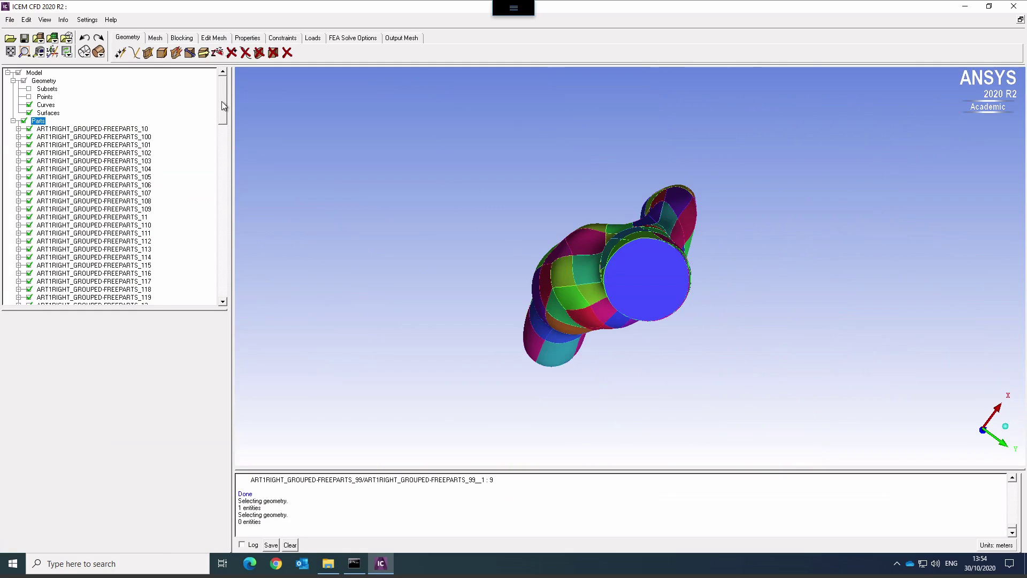
- Toggle the display of the INLET part to check which face it contains, leaving it hidden
{"action": "left_click_drag", "start_coordinate": [222, 102], "coordinate": [223, 309]}
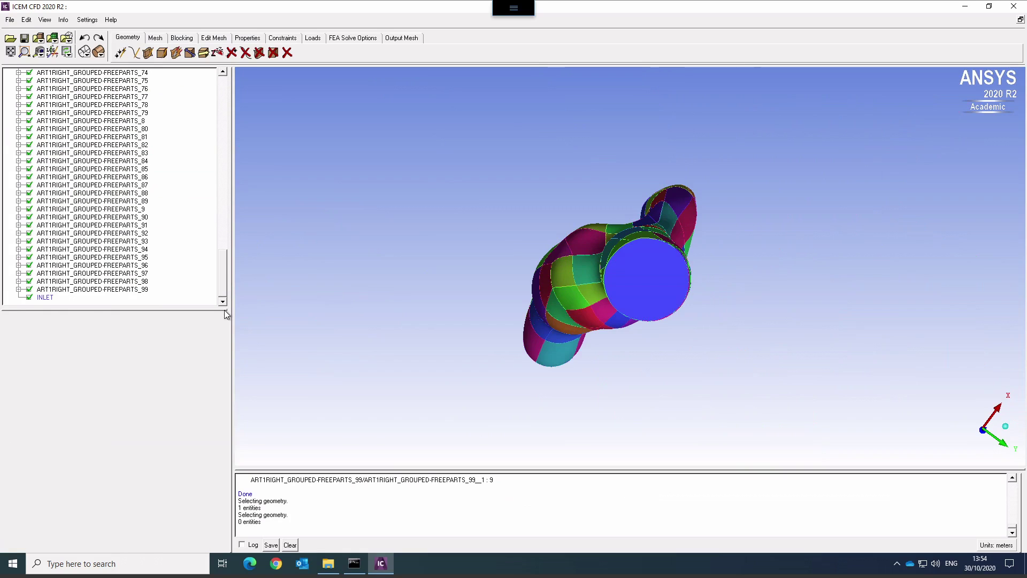
{"action": "left_click", "coordinate": [44, 297]}
{"action": "left_click", "coordinate": [29, 297]}
{"action": "left_click", "coordinate": [29, 297]}
{"action": "left_click", "coordinate": [29, 298]}
{"action": "left_click", "coordinate": [29, 297]}
{"action": "left_click", "coordinate": [29, 297]}
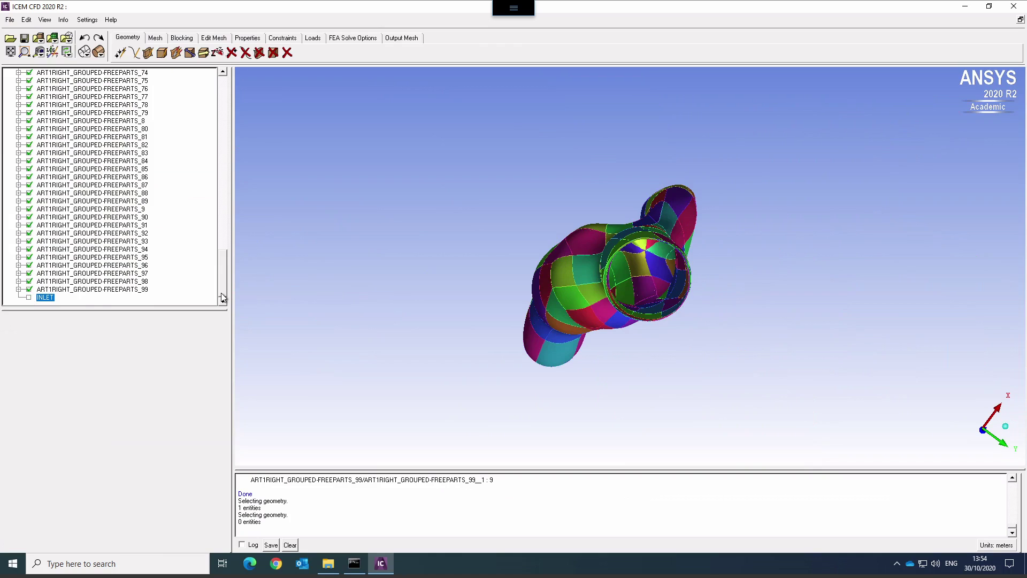
- Create a part from the circular end face of the larger branch, keeping the default part name
{"action": "left_click_drag", "start_coordinate": [223, 298], "coordinate": [224, 76]}
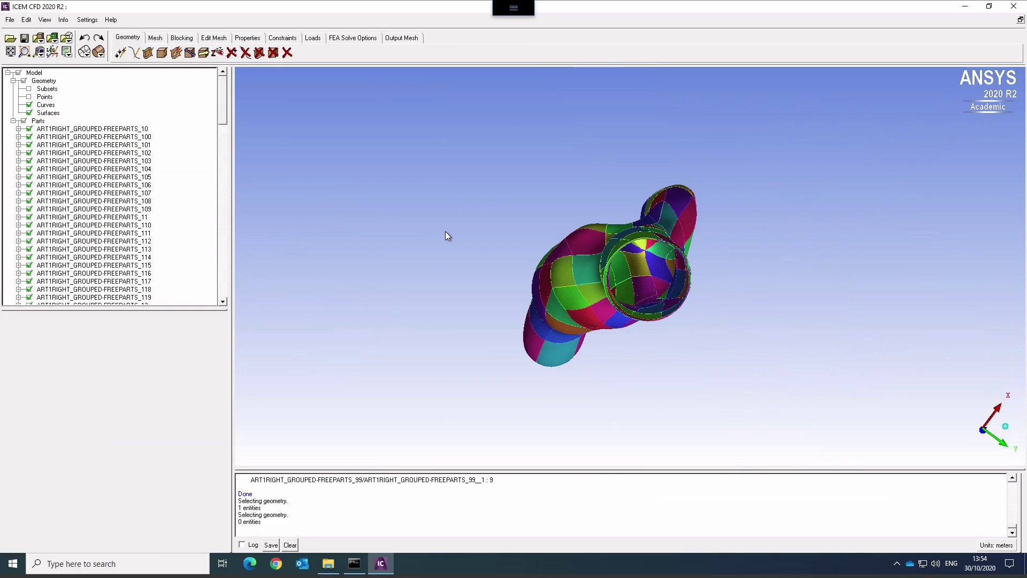
{"action": "left_click_drag", "start_coordinate": [474, 231], "coordinate": [760, 393]}
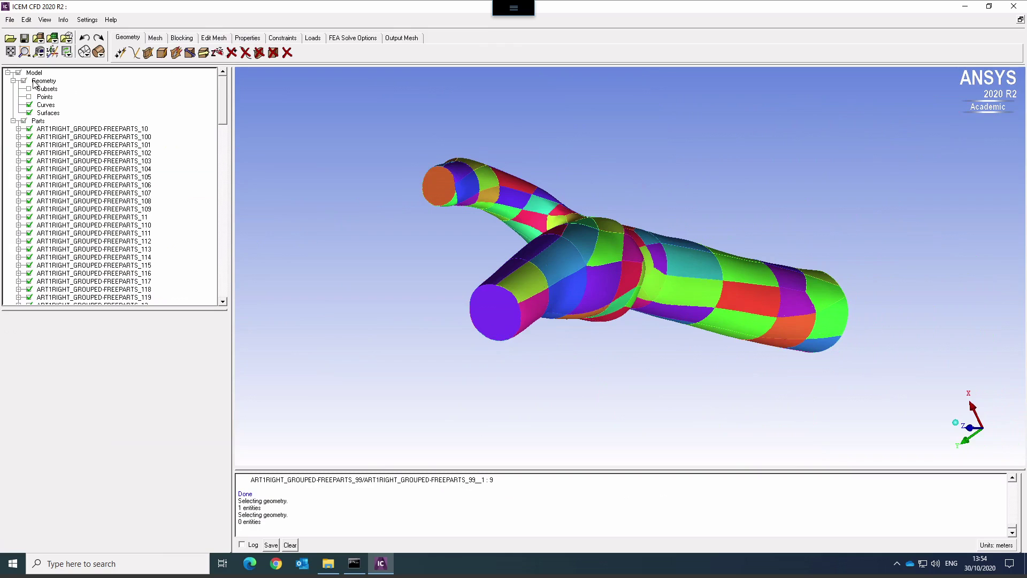
{"action": "right_click", "coordinate": [38, 123]}
{"action": "left_click", "coordinate": [56, 128]}
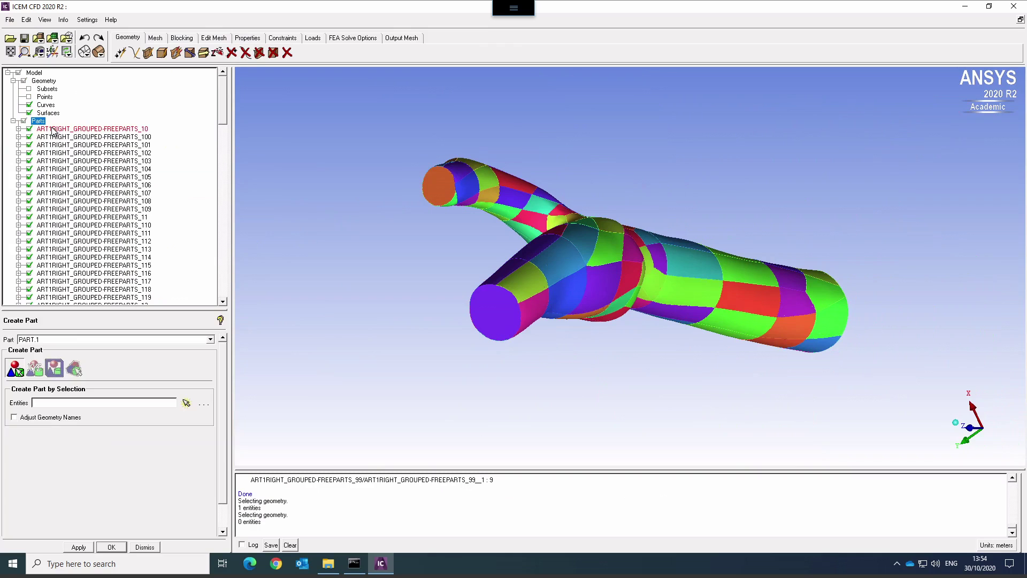
{"action": "left_click", "coordinate": [186, 402]}
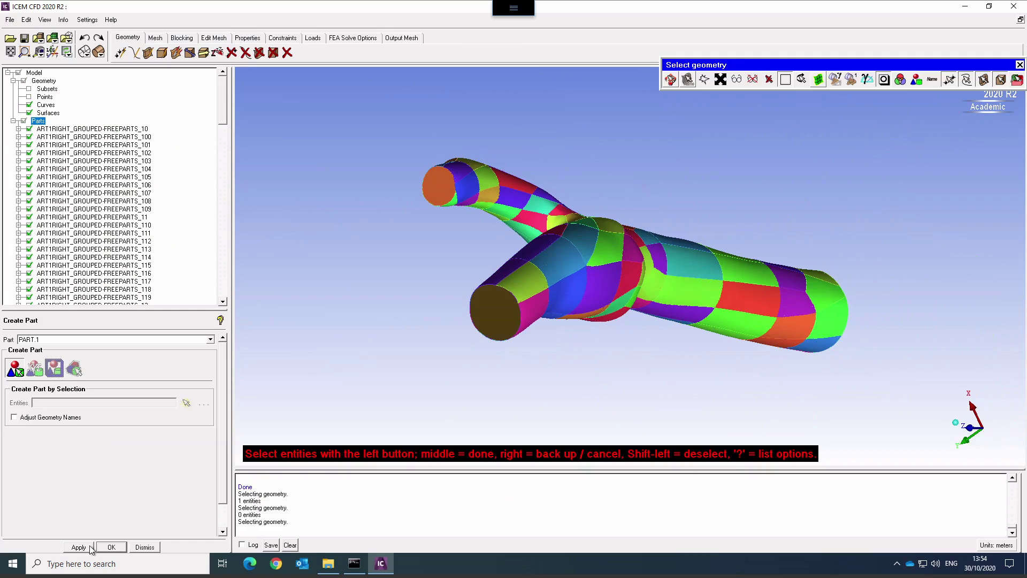
{"action": "middle_click", "coordinate": [106, 549]}
{"action": "left_click", "coordinate": [112, 547]}
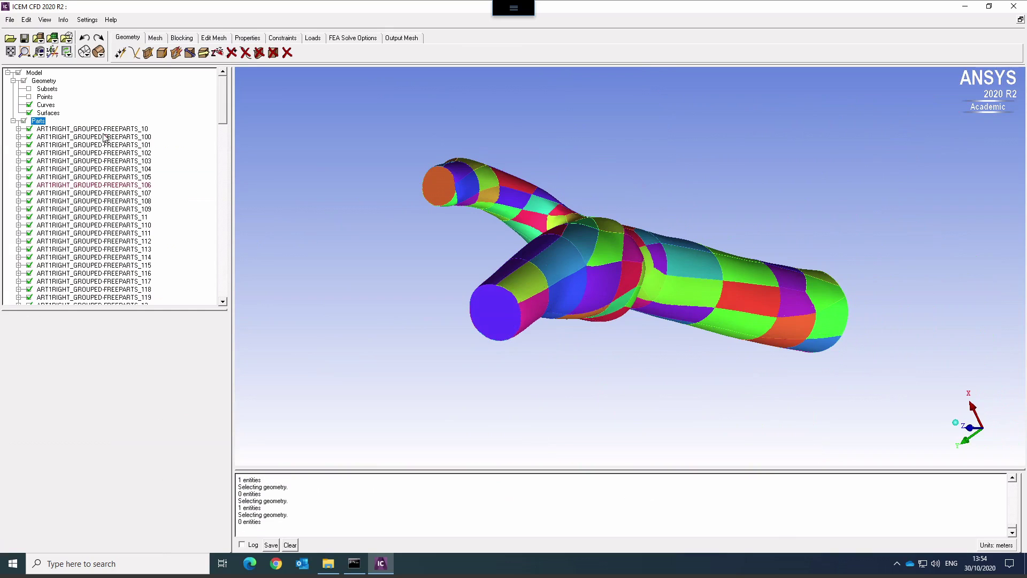
- Hide the new part holding the larger branch's end face and rename it ICA
{"action": "left_click_drag", "start_coordinate": [221, 89], "coordinate": [224, 316]}
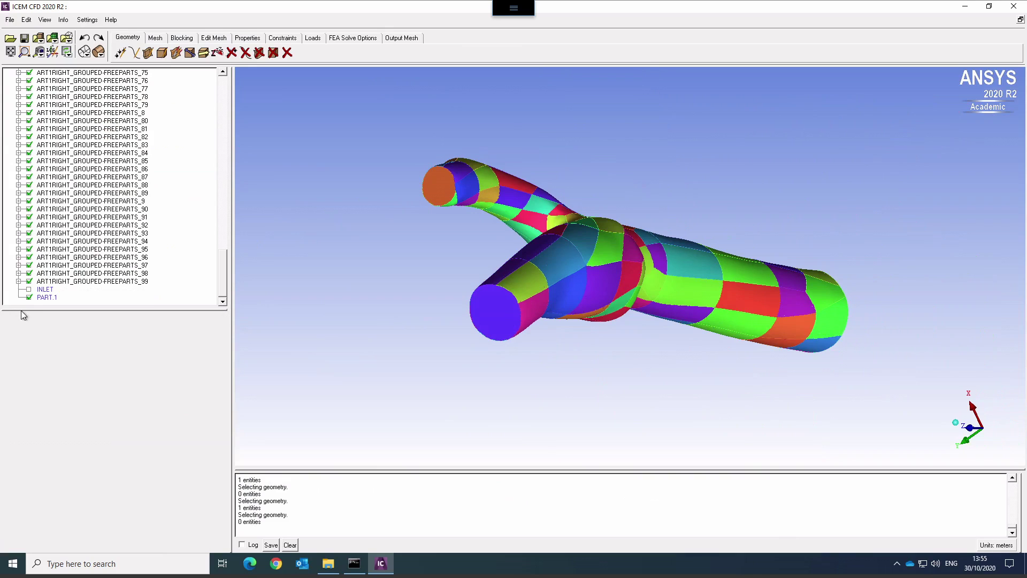
{"action": "left_click", "coordinate": [29, 297]}
{"action": "right_click", "coordinate": [47, 297]}
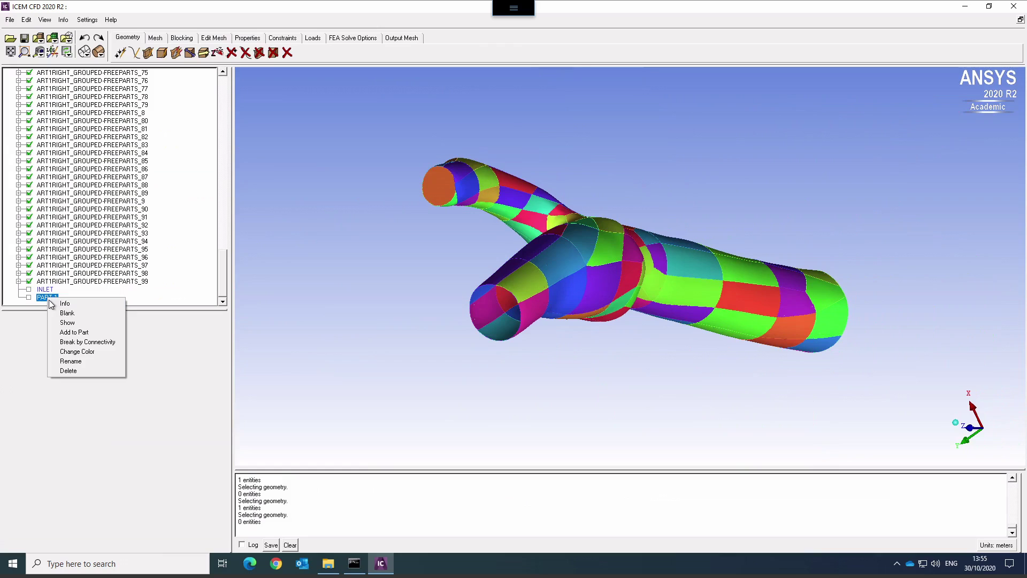
{"action": "left_click", "coordinate": [71, 361]}
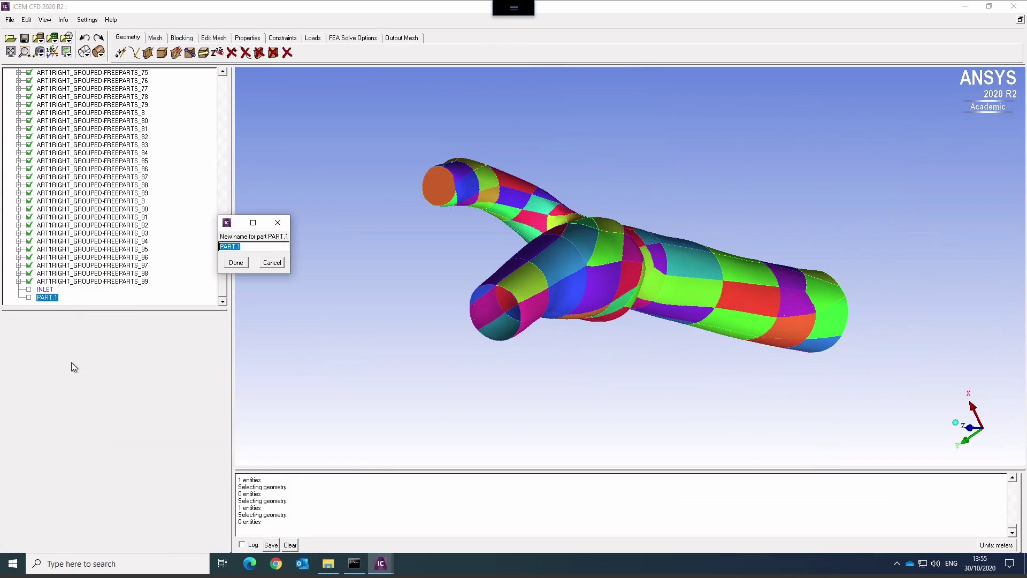
{"action": "key", "text": "BackSpace"}
{"action": "key", "text": "Return"}
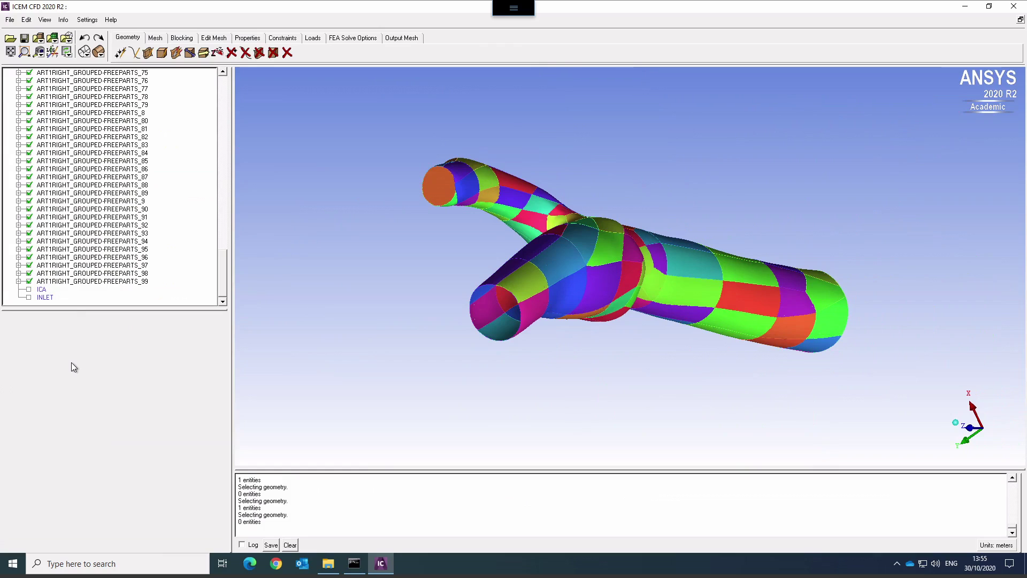
- Rename the INLET part as CCA
{"action": "right_click", "coordinate": [44, 300]}
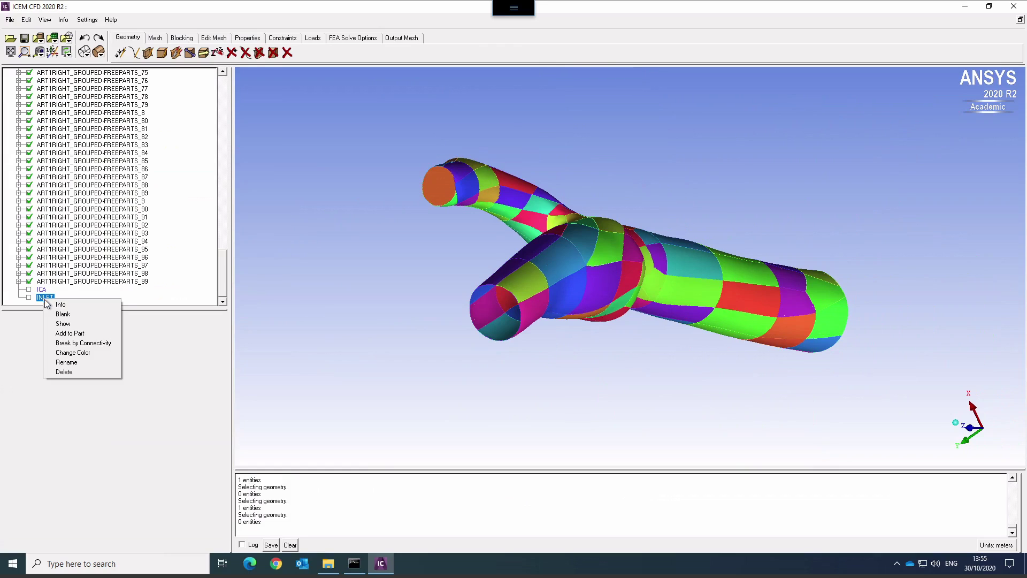
{"action": "left_click", "coordinate": [66, 361]}
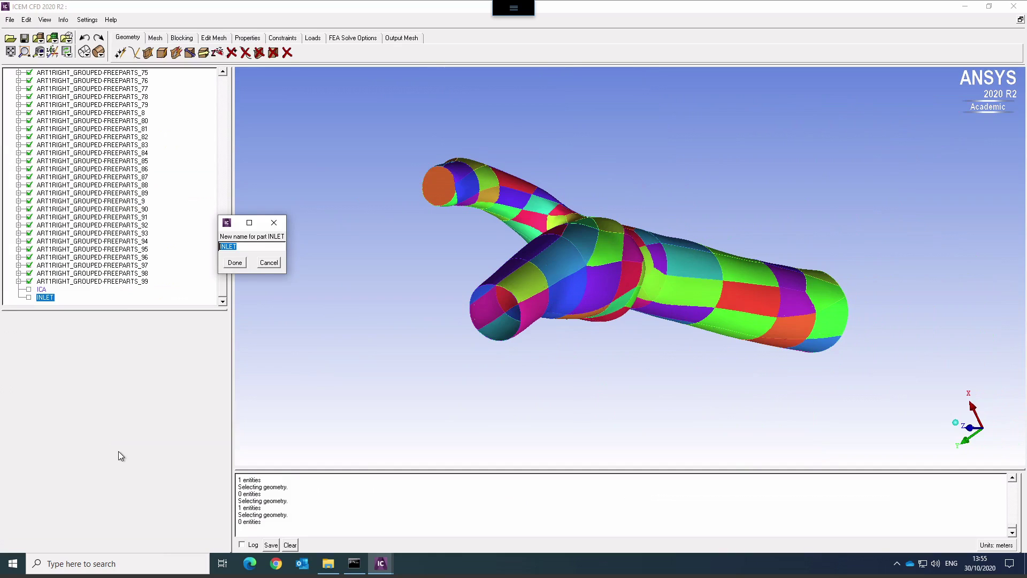
{"action": "type", "text": "CCA"}
{"action": "key", "text": "Return"}
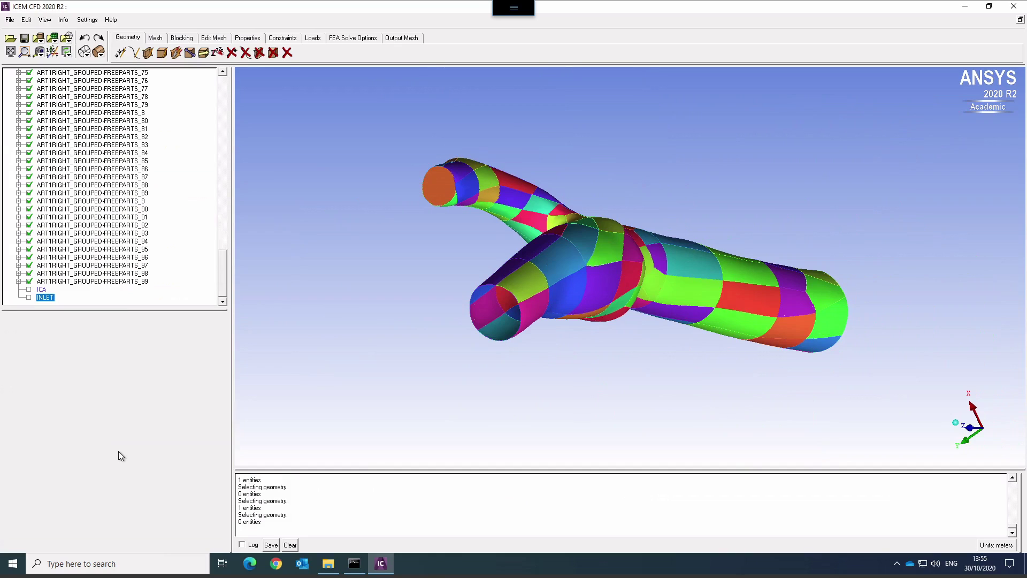
- Create a part named ECA from the circular end face of the smaller branch and hide it
{"action": "left_click_drag", "start_coordinate": [220, 270], "coordinate": [219, 75]}
{"action": "right_click", "coordinate": [39, 121]}
{"action": "left_click", "coordinate": [59, 126]}
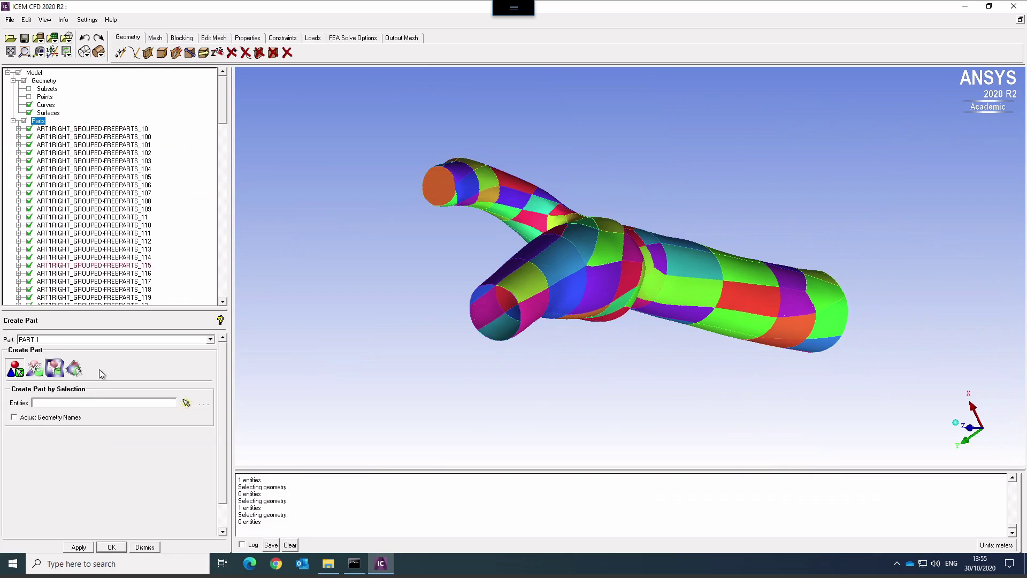
{"action": "left_click", "coordinate": [187, 403]}
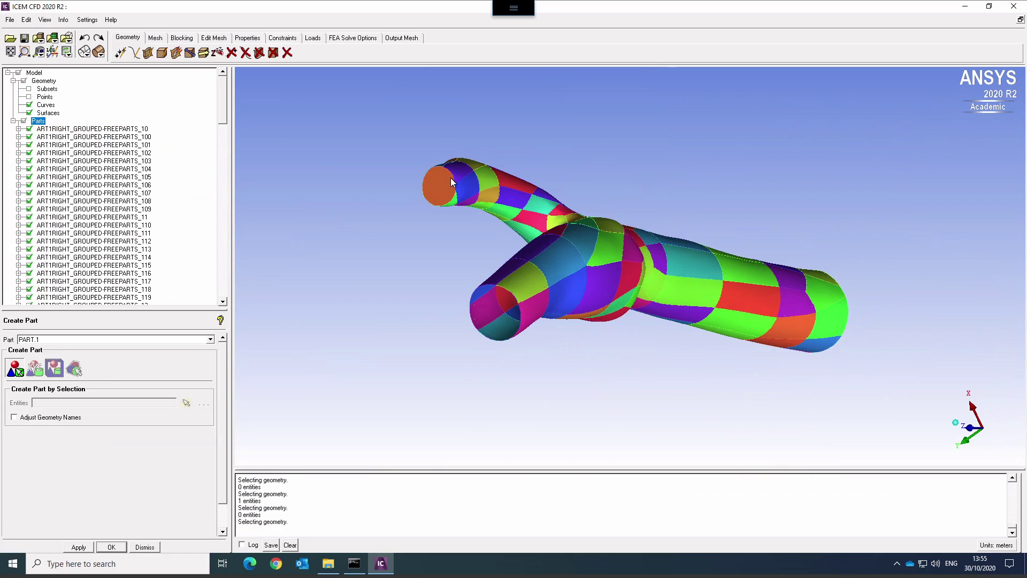
{"action": "triple_click", "coordinate": [92, 339]}
{"action": "type", "text": "B"}
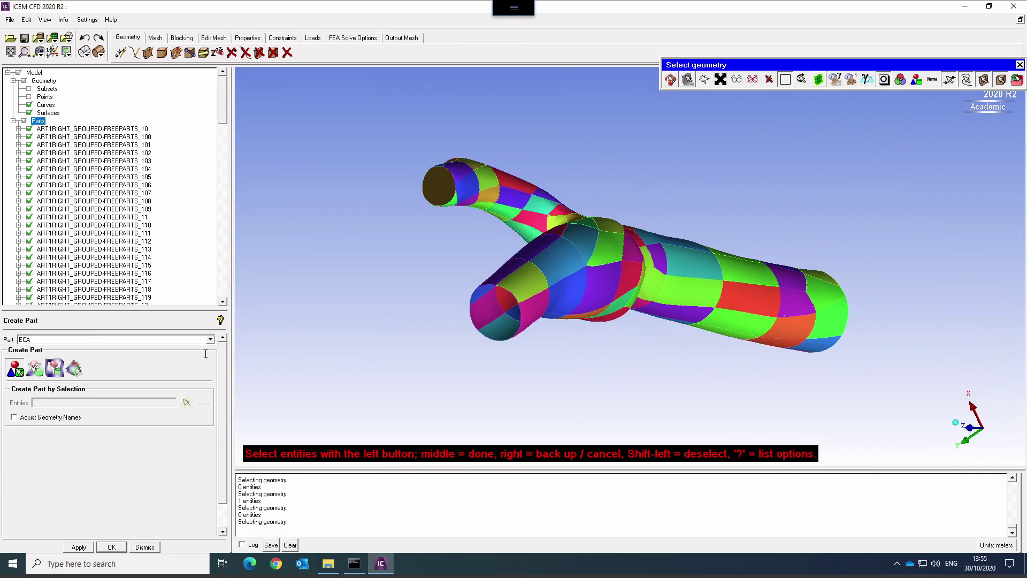
{"action": "left_click", "coordinate": [111, 546]}
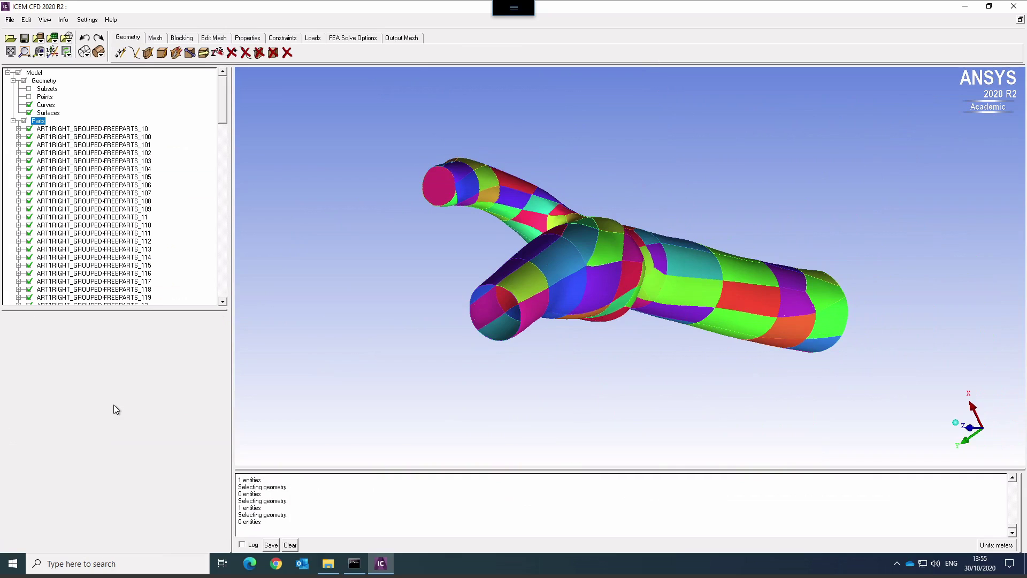
{"action": "left_click_drag", "start_coordinate": [223, 117], "coordinate": [221, 309]}
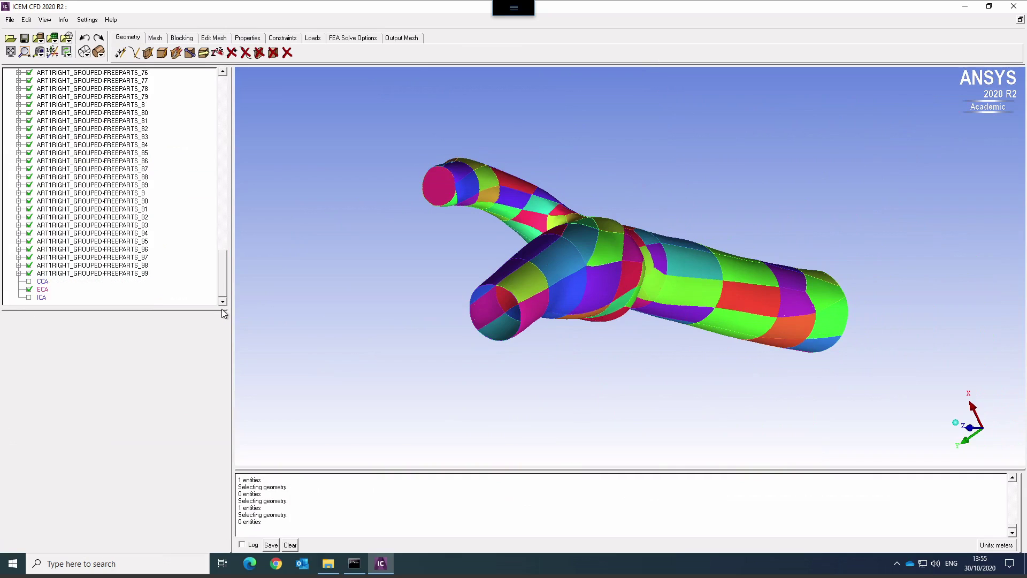
{"action": "left_click", "coordinate": [29, 289]}
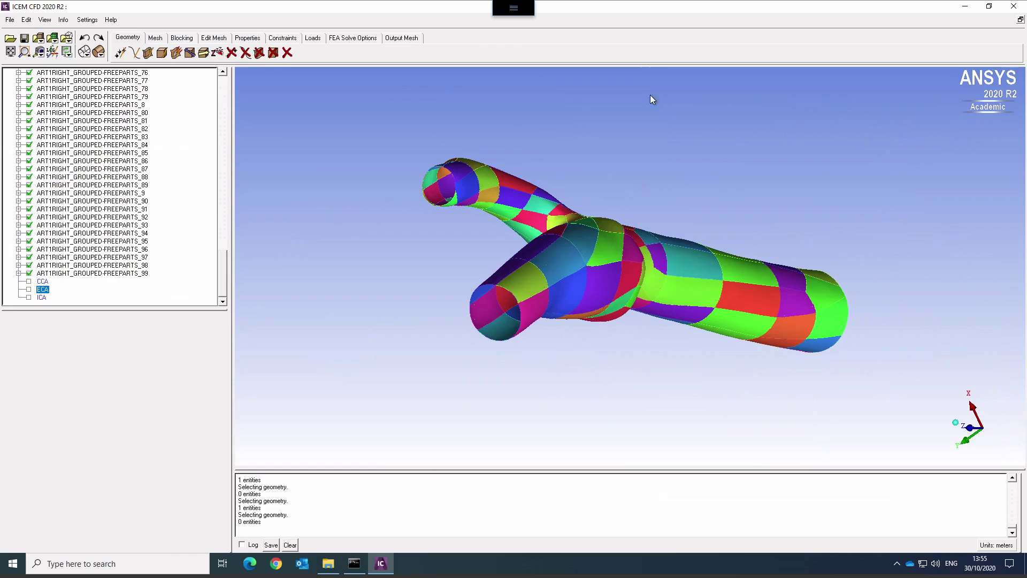
- Create a part named APEX from the six surface patches at the bifurcation between the two branches and hide it
{"action": "left_click_drag", "start_coordinate": [222, 264], "coordinate": [223, 71]}
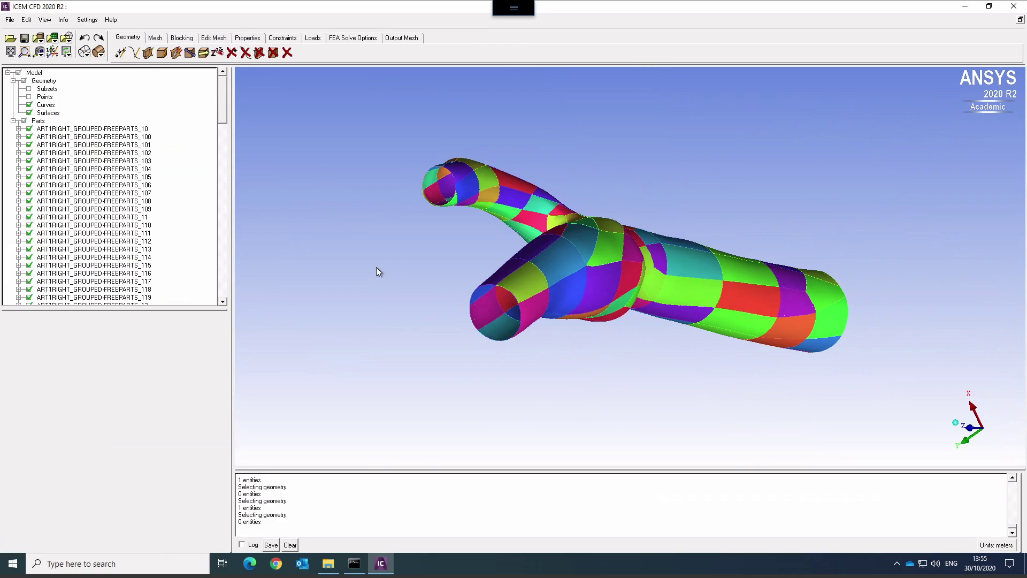
{"action": "left_click_drag", "start_coordinate": [364, 268], "coordinate": [546, 293]}
{"action": "right_click_drag", "start_coordinate": [634, 324], "coordinate": [598, 226]}
{"action": "left_click_drag", "start_coordinate": [555, 391], "coordinate": [528, 368]}
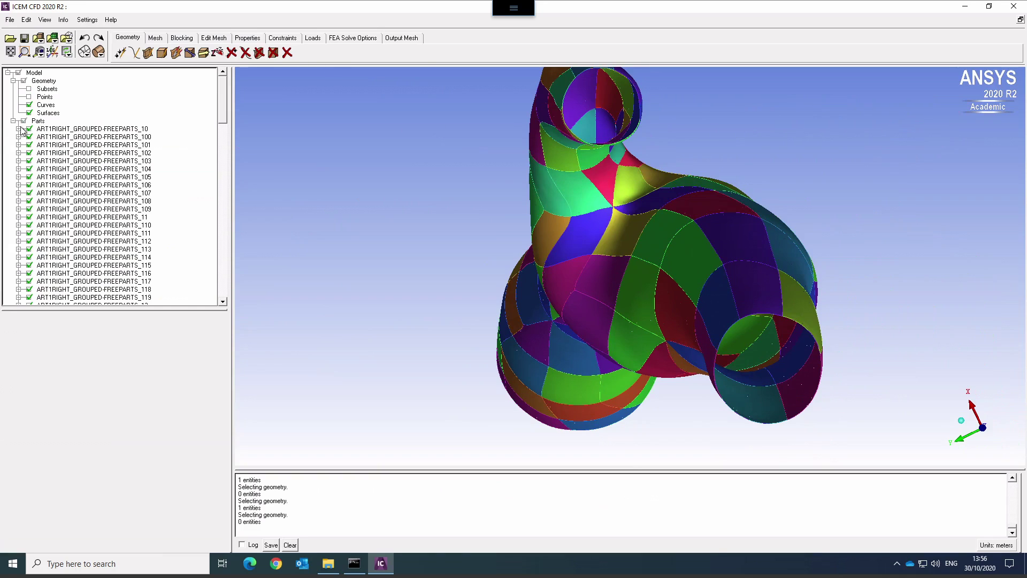
{"action": "right_click", "coordinate": [37, 122]}
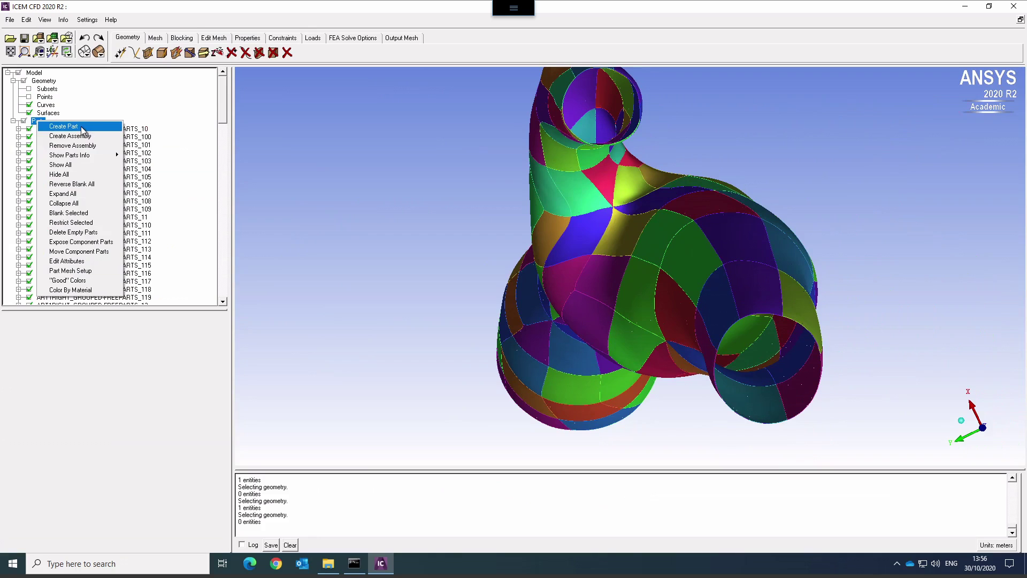
{"action": "left_click", "coordinate": [81, 127]}
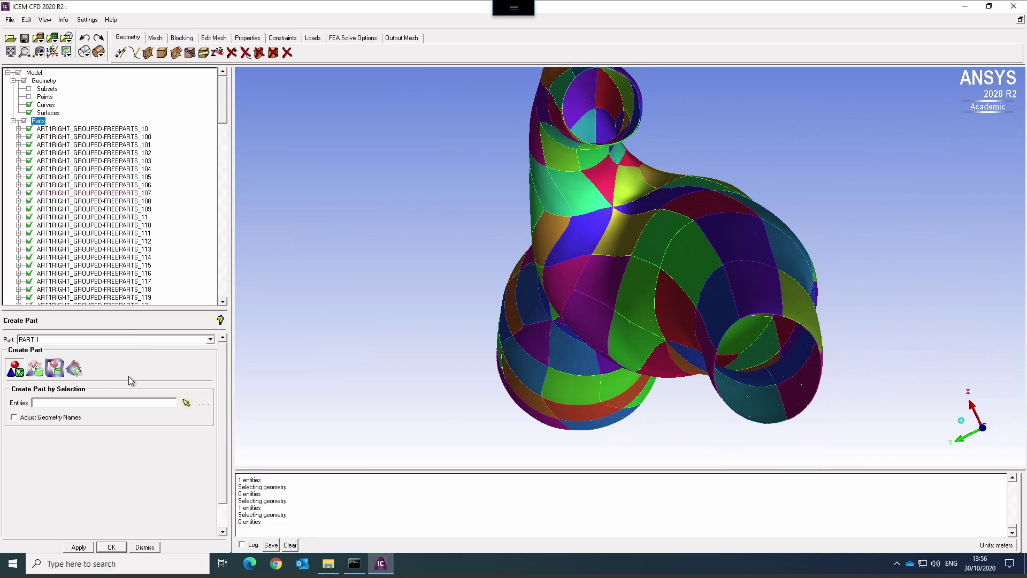
{"action": "left_click", "coordinate": [186, 404]}
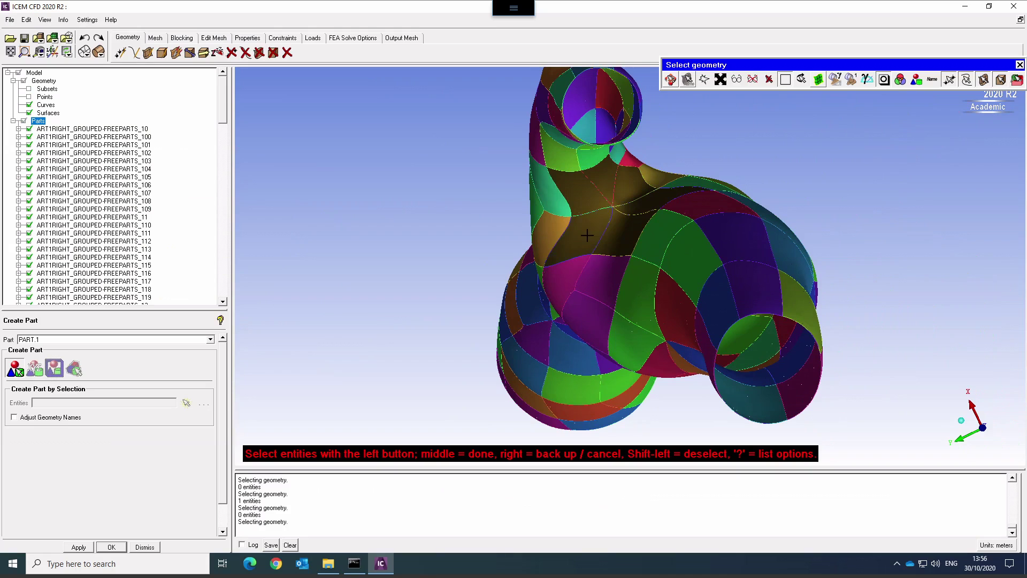
{"action": "double_click", "coordinate": [62, 339]}
{"action": "type", "text": "apex"}
{"action": "middle_click", "coordinate": [95, 548]}
{"action": "left_click", "coordinate": [109, 545]}
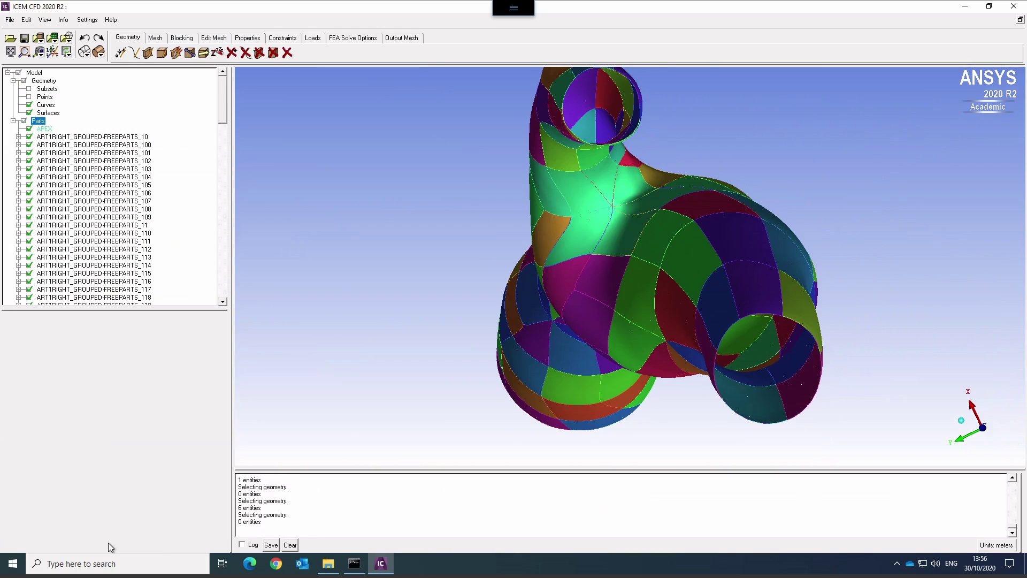
{"action": "left_click", "coordinate": [29, 128]}
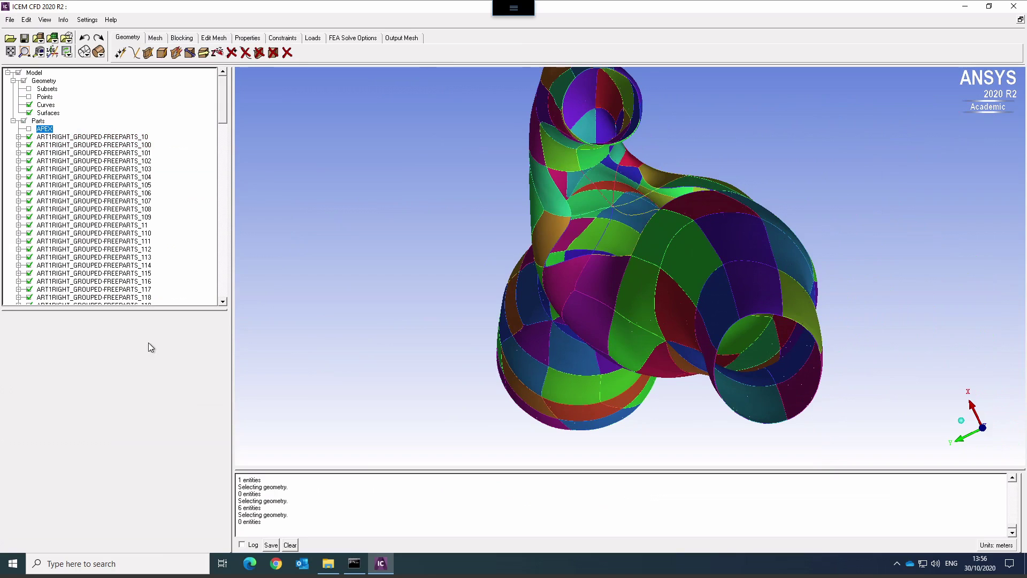
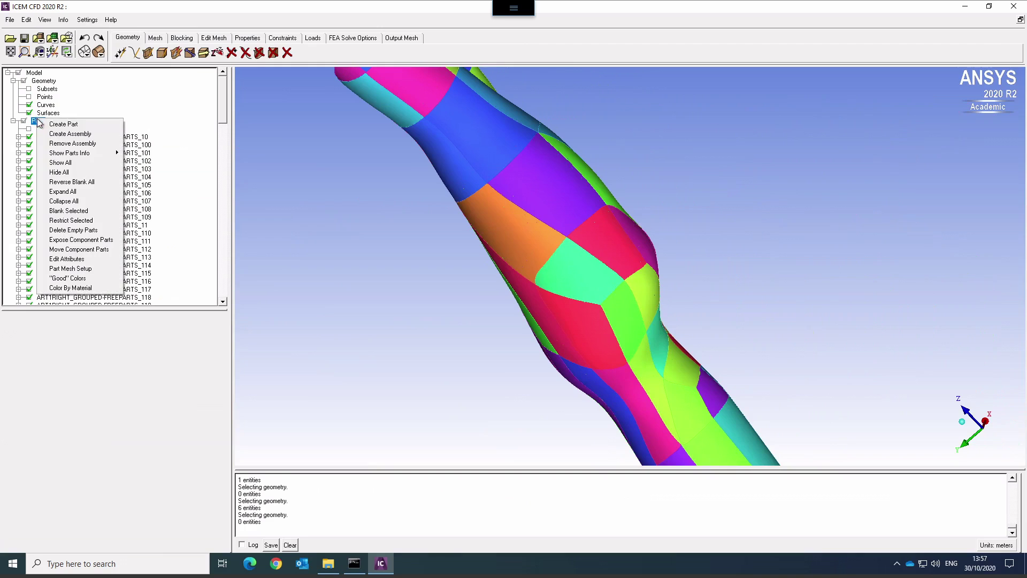
- Create a new part from the adjoining surface patches covering the bulging sinus region at the base of the larger branch
{"action": "left_click", "coordinate": [63, 127]}
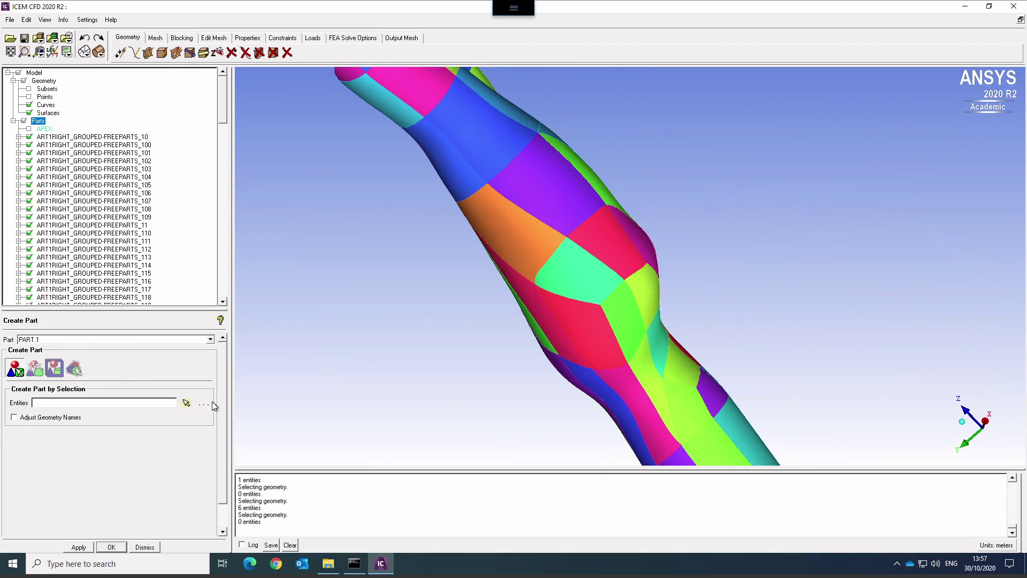
{"action": "left_click", "coordinate": [186, 402]}
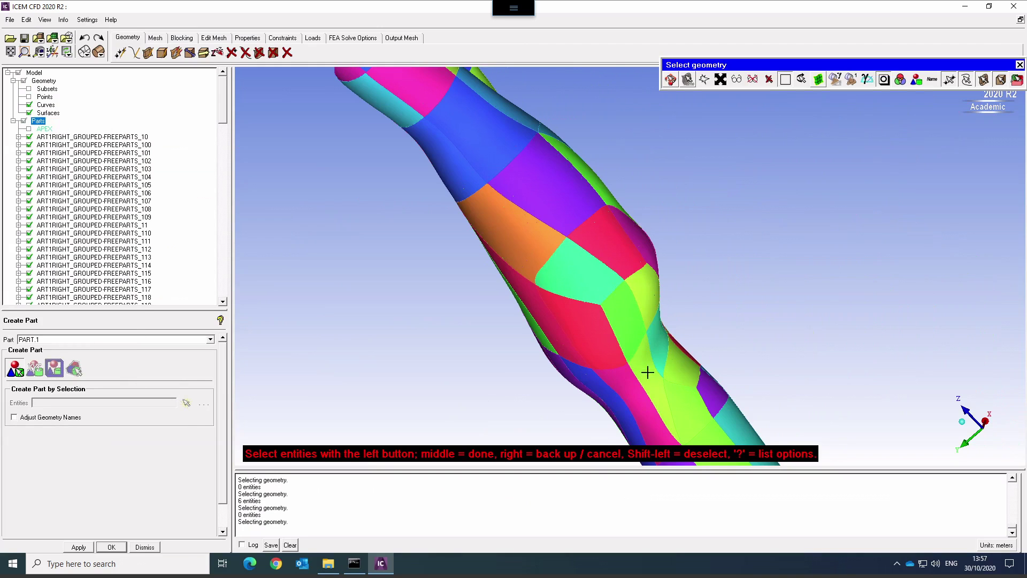
{"action": "left_click", "coordinate": [594, 341]}
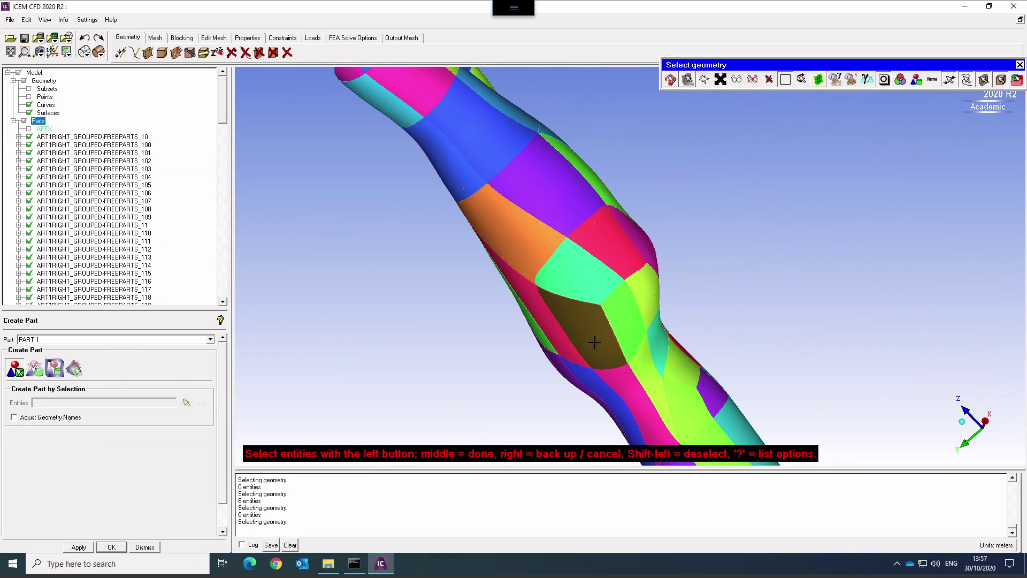
{"action": "left_click", "coordinate": [638, 299]}
{"action": "left_click", "coordinate": [642, 295]}
{"action": "left_click", "coordinate": [637, 235]}
{"action": "left_click", "coordinate": [604, 241]}
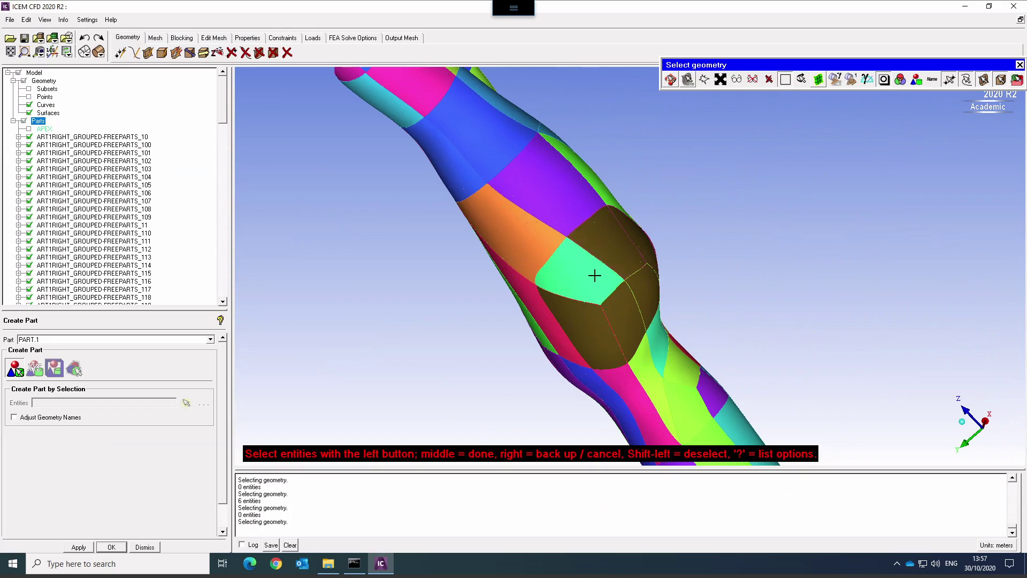
{"action": "left_click", "coordinate": [552, 264]}
{"action": "left_click", "coordinate": [526, 255]}
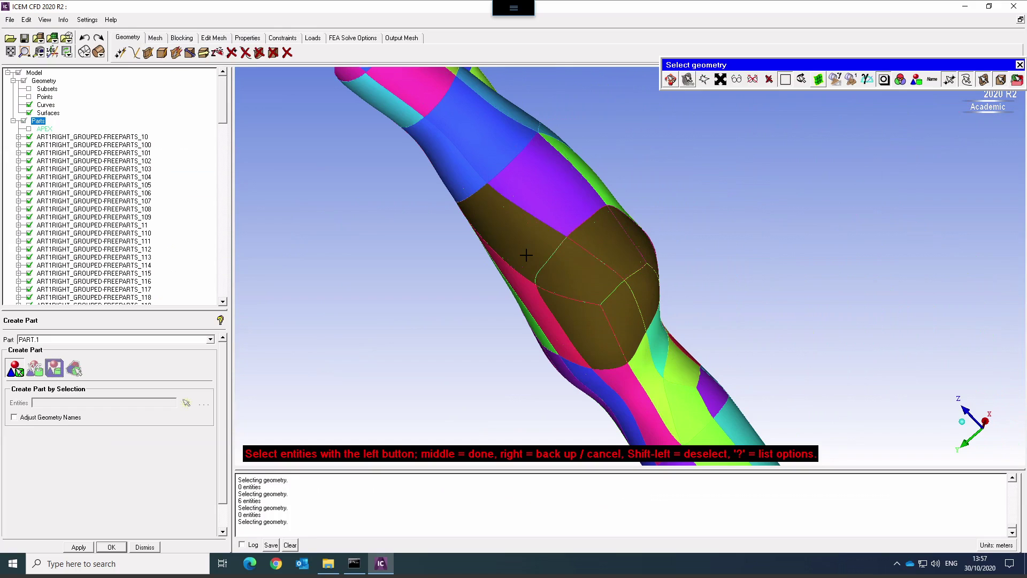
{"action": "left_click", "coordinate": [543, 196]}
{"action": "left_click", "coordinate": [499, 140]}
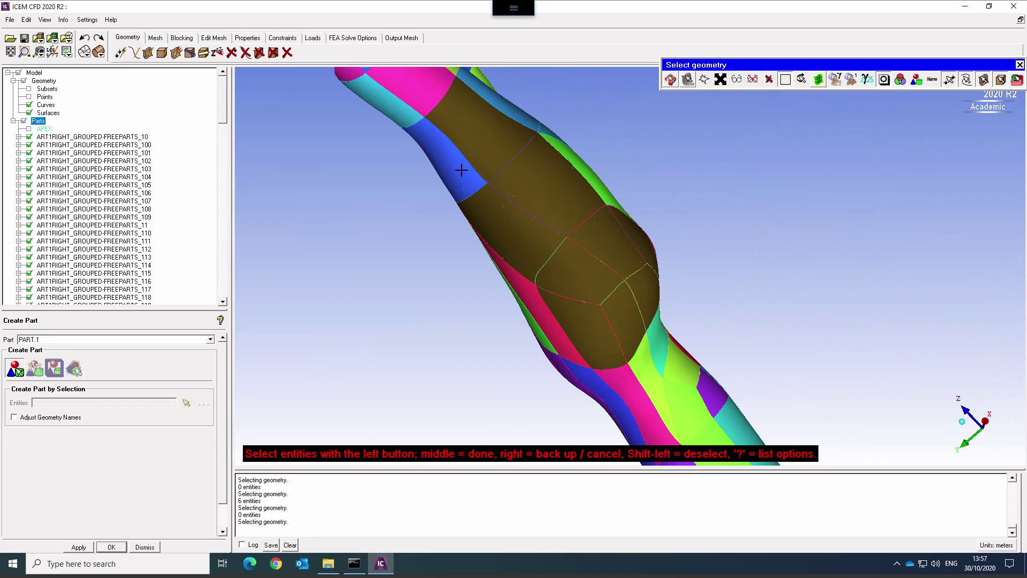
{"action": "left_click", "coordinate": [461, 169]}
{"action": "left_click", "coordinate": [522, 294]}
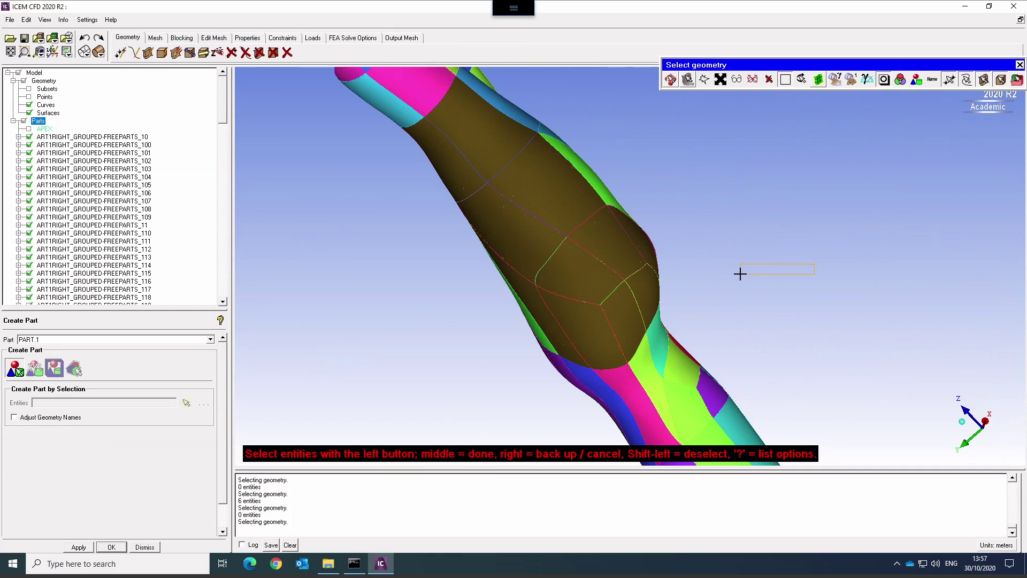
{"action": "key", "text": "F9"}
{"action": "left_click_drag", "start_coordinate": [781, 264], "coordinate": [514, 179]}
{"action": "key", "text": "F9"}
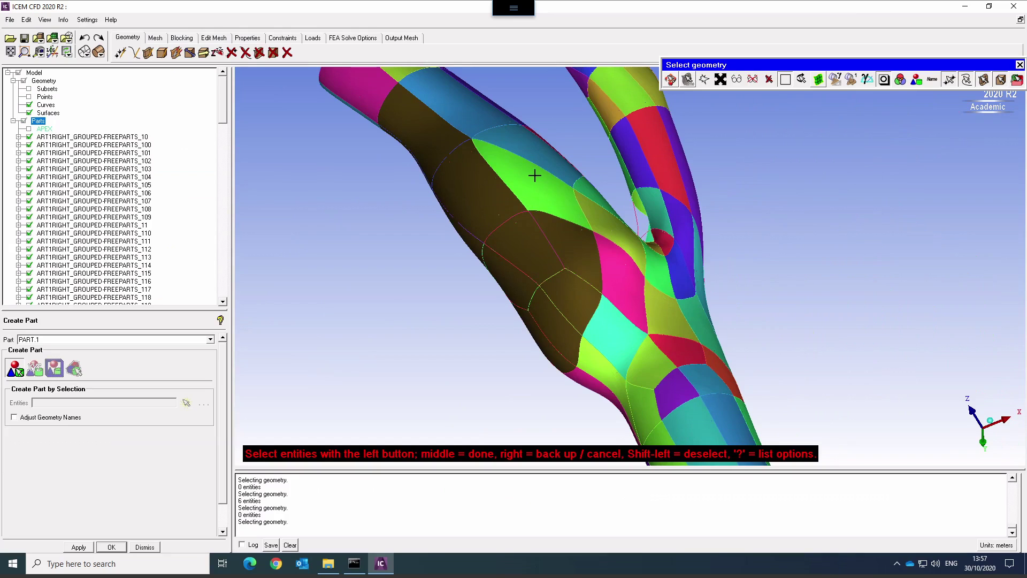
{"action": "middle_click", "coordinate": [405, 380]}
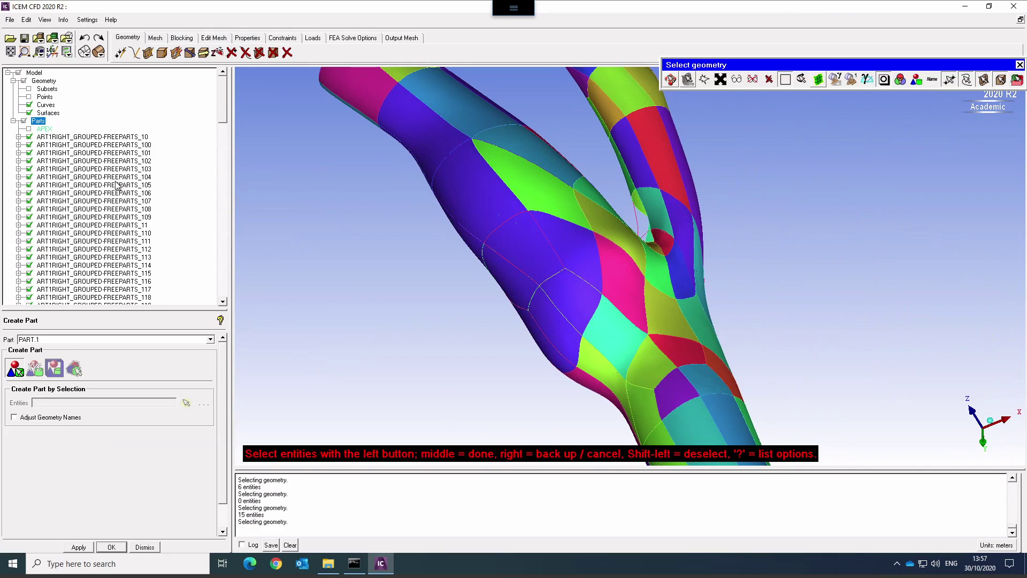
- Add three more entities to the new sinus-region part and hide that part
{"action": "right_click", "coordinate": [41, 123]}
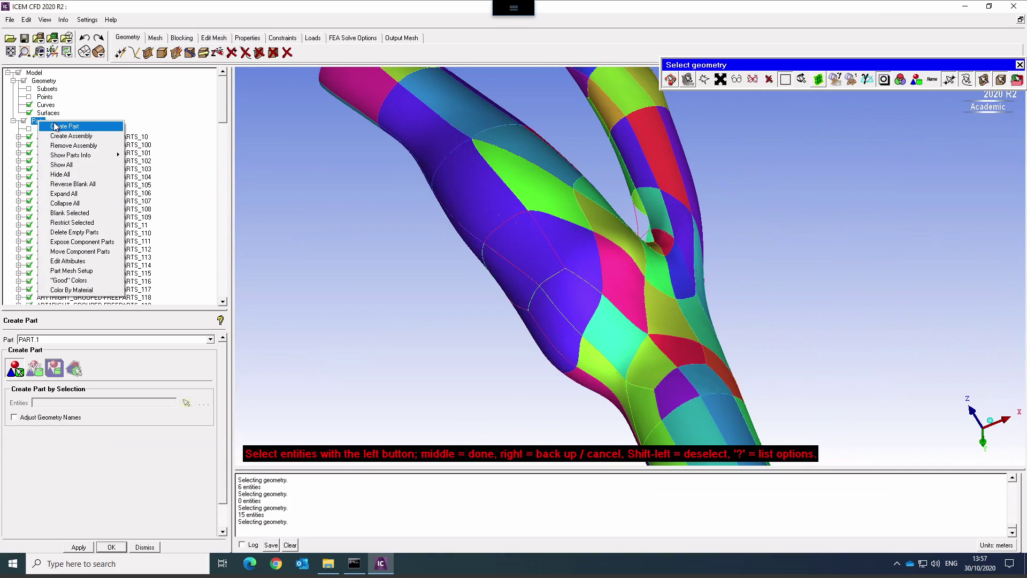
{"action": "left_click_drag", "start_coordinate": [223, 109], "coordinate": [223, 303]}
{"action": "right_click", "coordinate": [46, 298]}
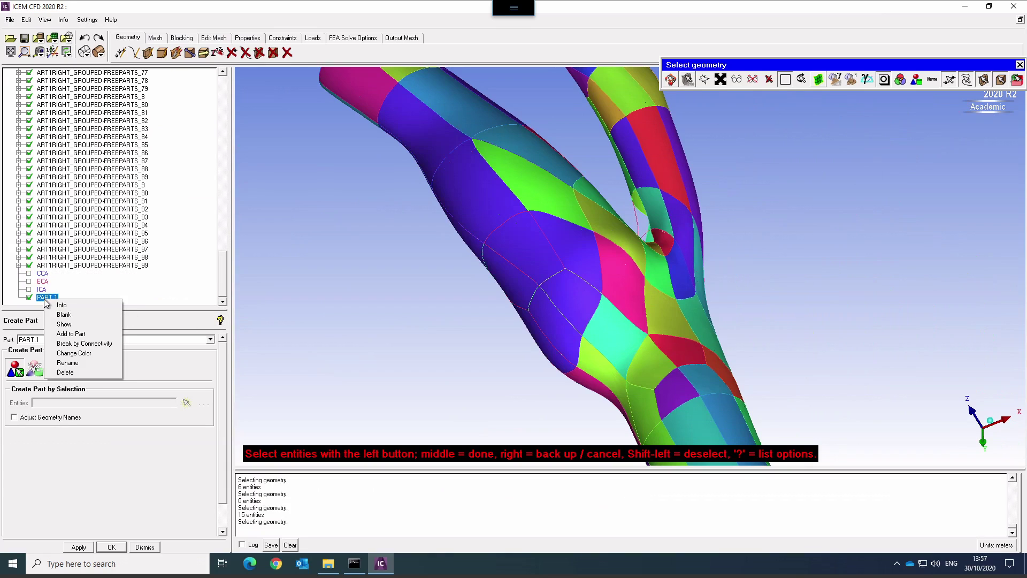
{"action": "left_click", "coordinate": [71, 334]}
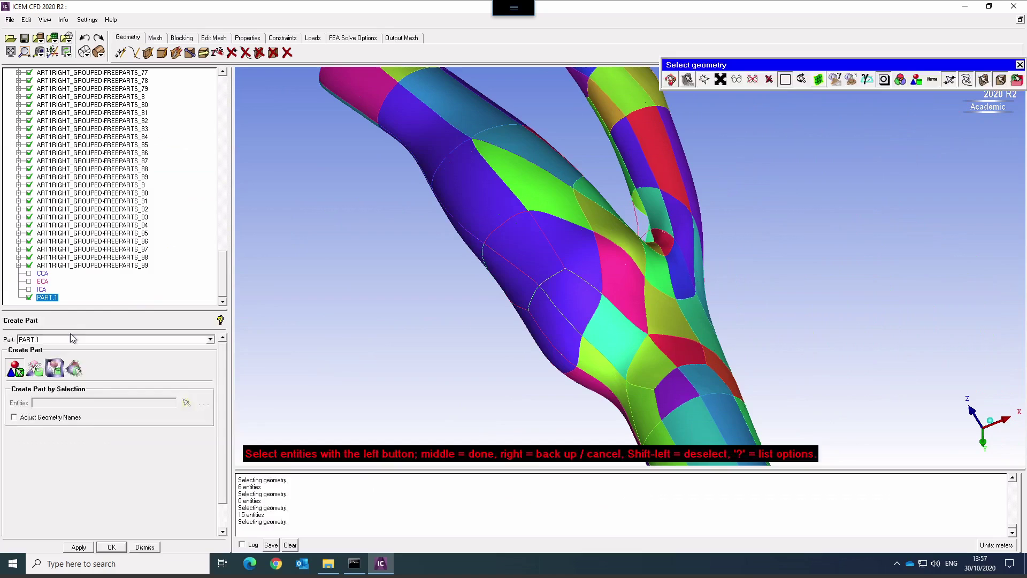
{"action": "left_click", "coordinate": [186, 402]}
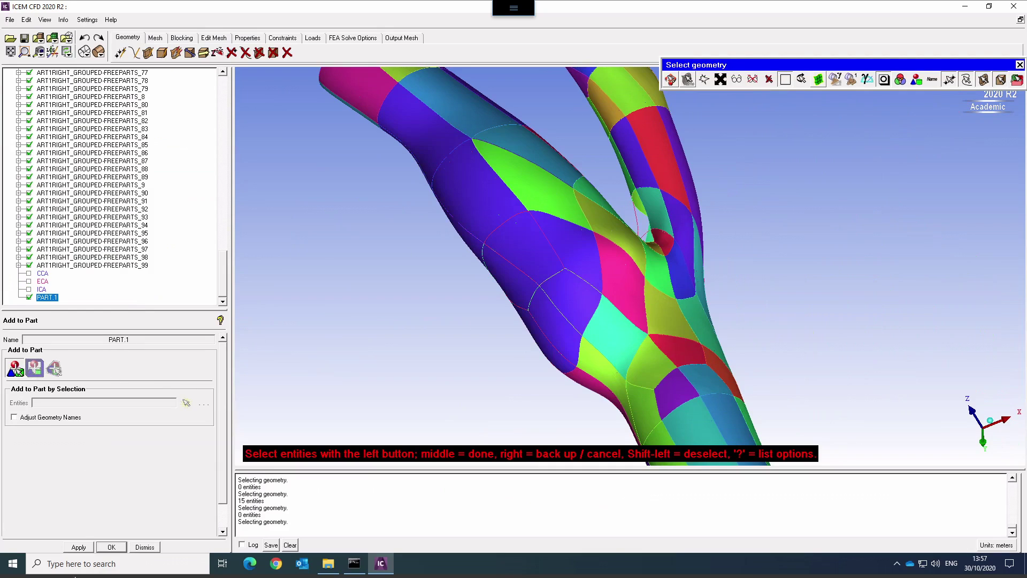
{"action": "left_click", "coordinate": [79, 547]}
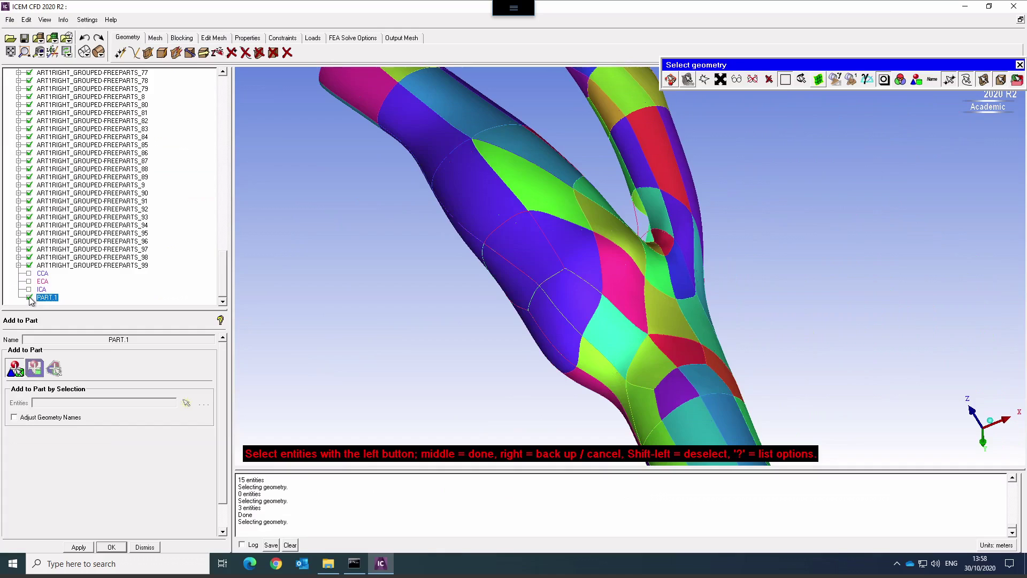
{"action": "left_click", "coordinate": [29, 298]}
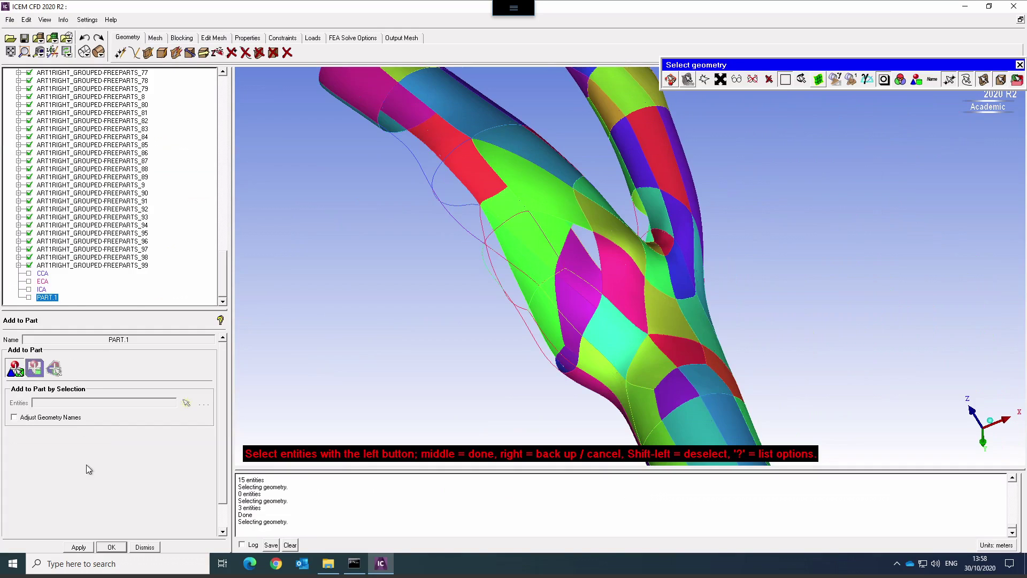
- Add the green surface patch along the upper edge of the sinus opening to the hidden sinus-region part
{"action": "right_click", "coordinate": [55, 297]}
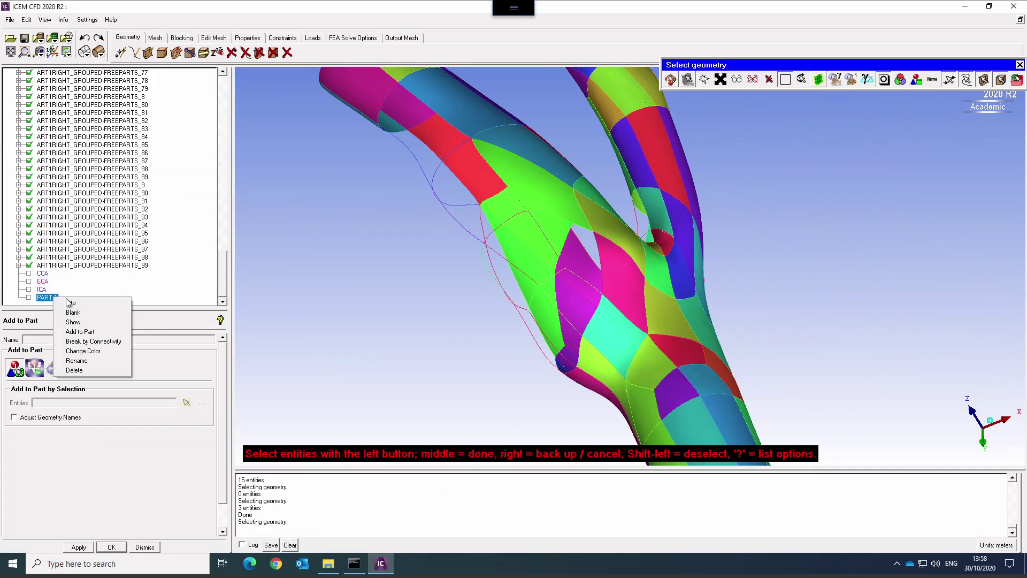
{"action": "left_click", "coordinate": [80, 331]}
{"action": "left_click", "coordinate": [188, 402]}
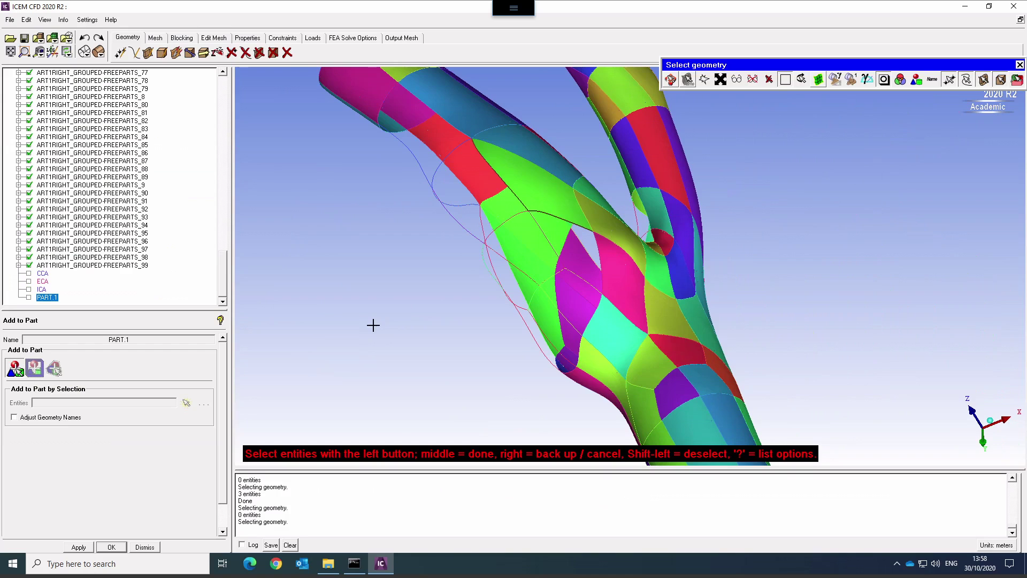
{"action": "key", "text": "F9"}
{"action": "left_click_drag", "start_coordinate": [374, 323], "coordinate": [462, 412]}
{"action": "middle_click", "coordinate": [460, 408]}
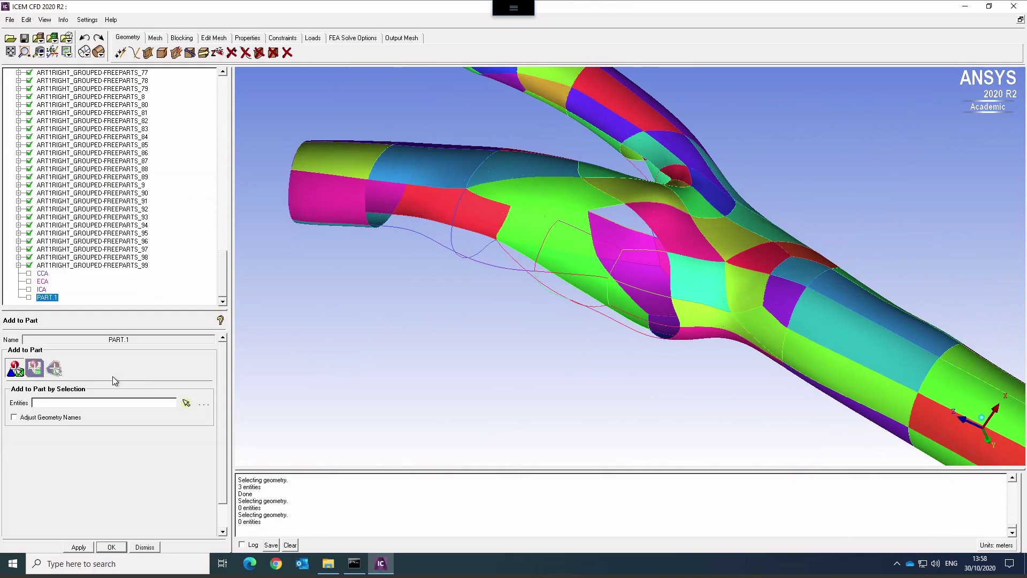
{"action": "left_click", "coordinate": [187, 403]}
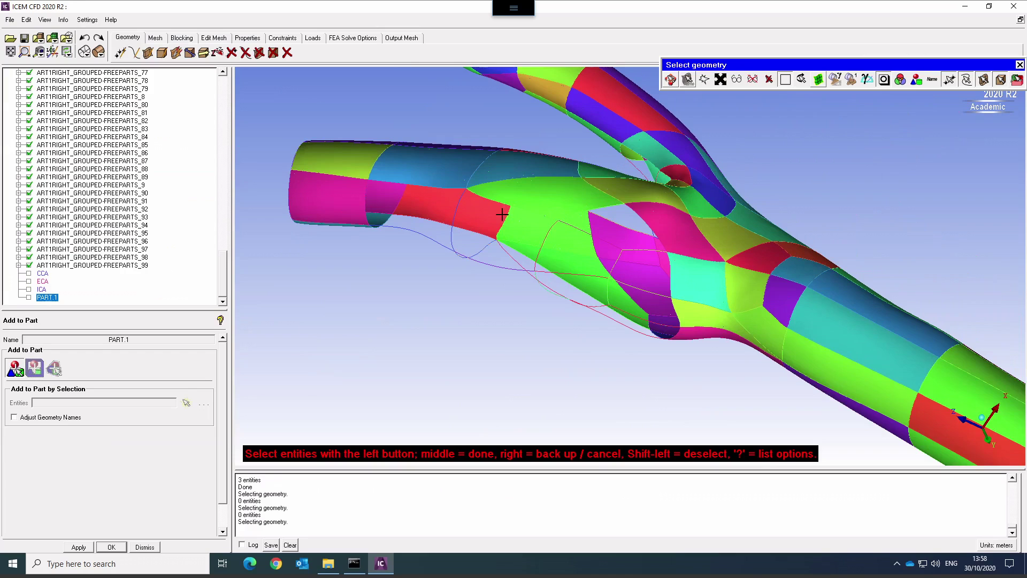
{"action": "left_click", "coordinate": [533, 201]}
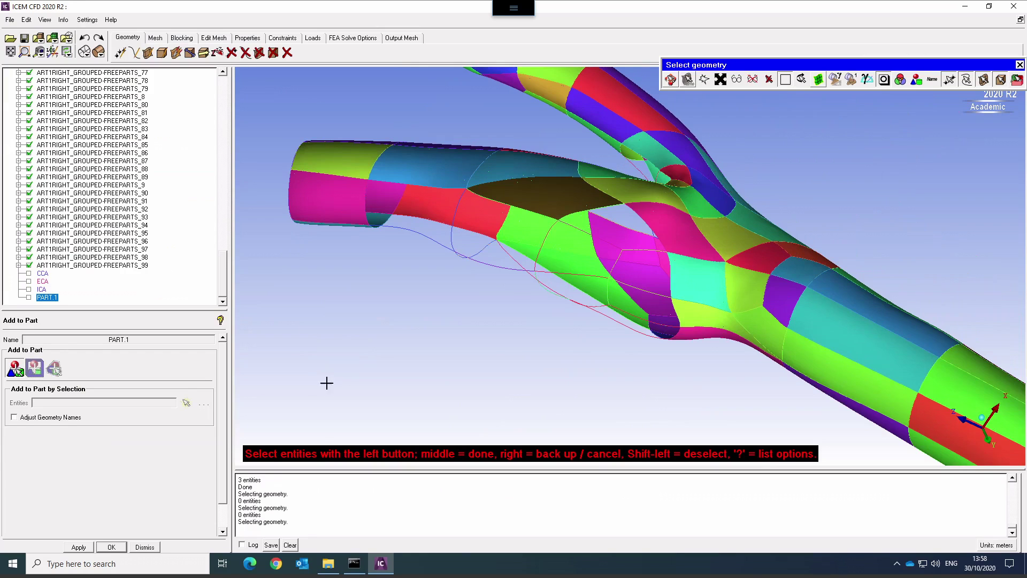
{"action": "left_click", "coordinate": [86, 547]}
{"action": "left_click", "coordinate": [110, 547]}
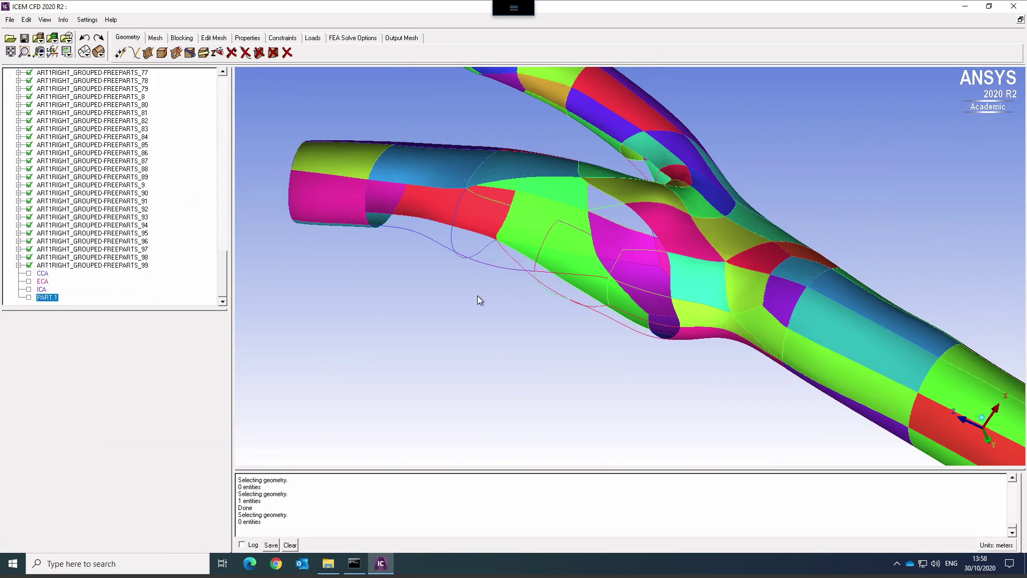
- Rename the hidden sinus-region part as SINUS
{"action": "middle_click_drag", "start_coordinate": [479, 300], "coordinate": [499, 243]}
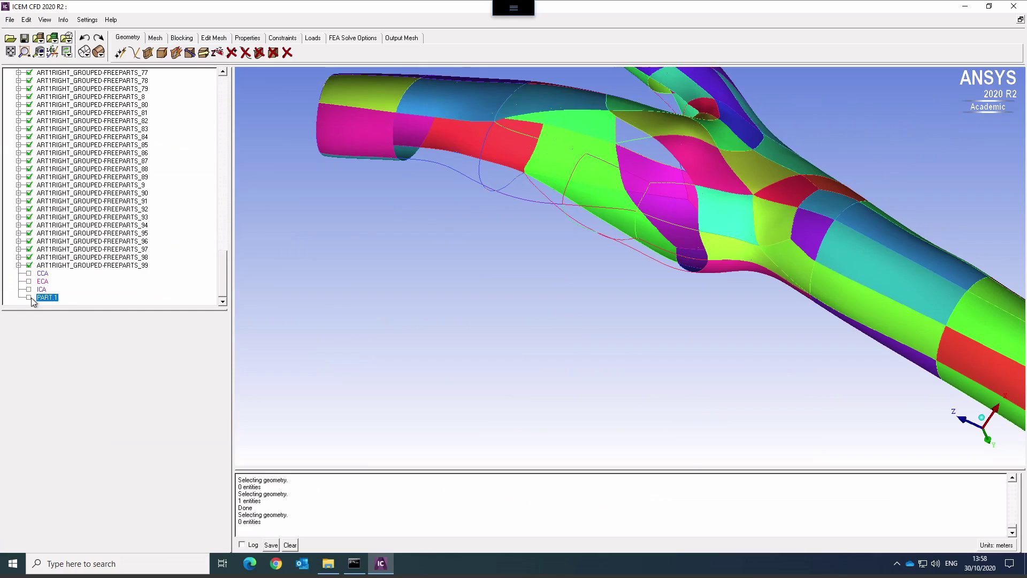
{"action": "right_click", "coordinate": [47, 297]}
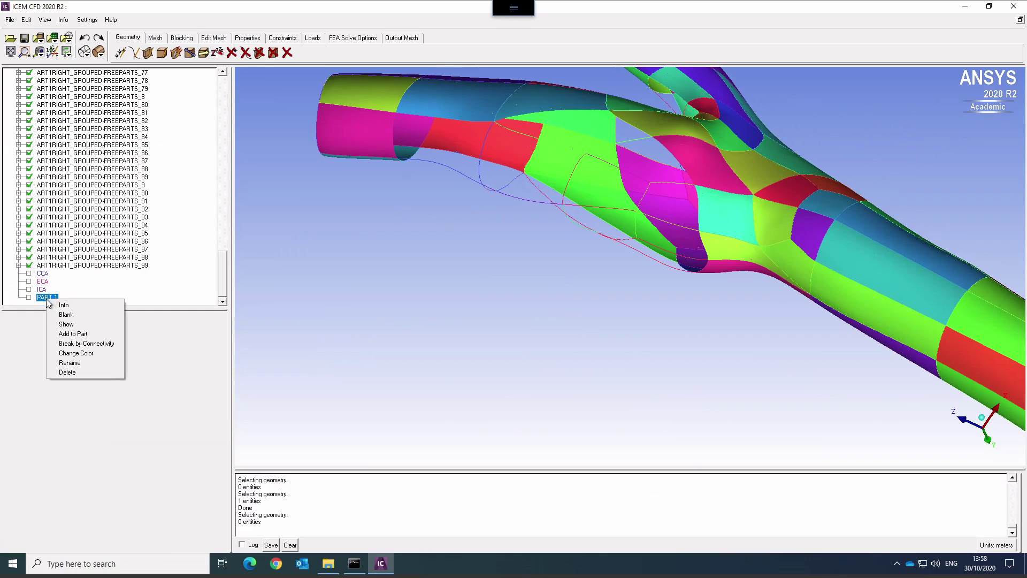
{"action": "left_click", "coordinate": [74, 364]}
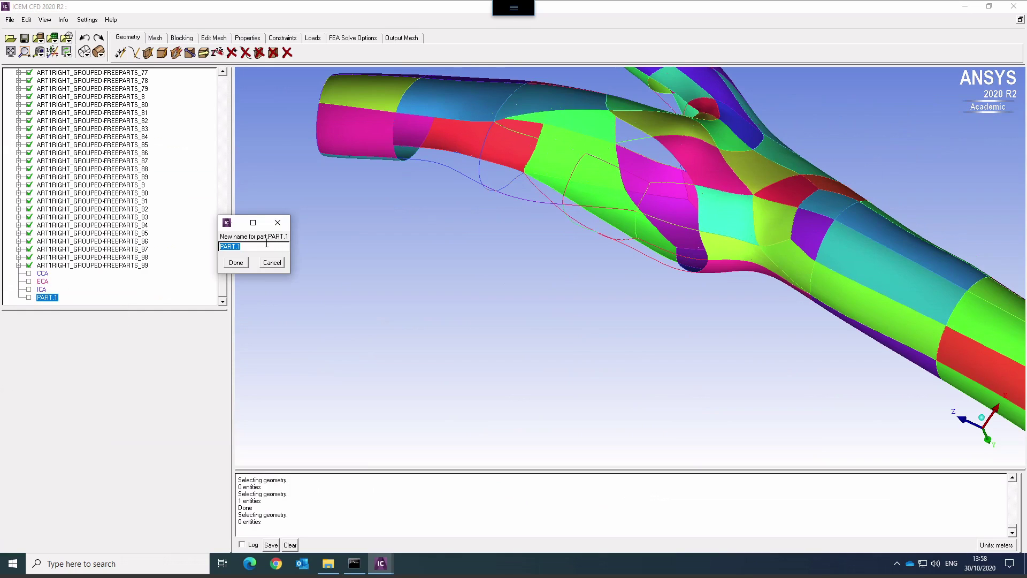
{"action": "type", "text": "sinus"}
{"action": "key", "text": "Return"}
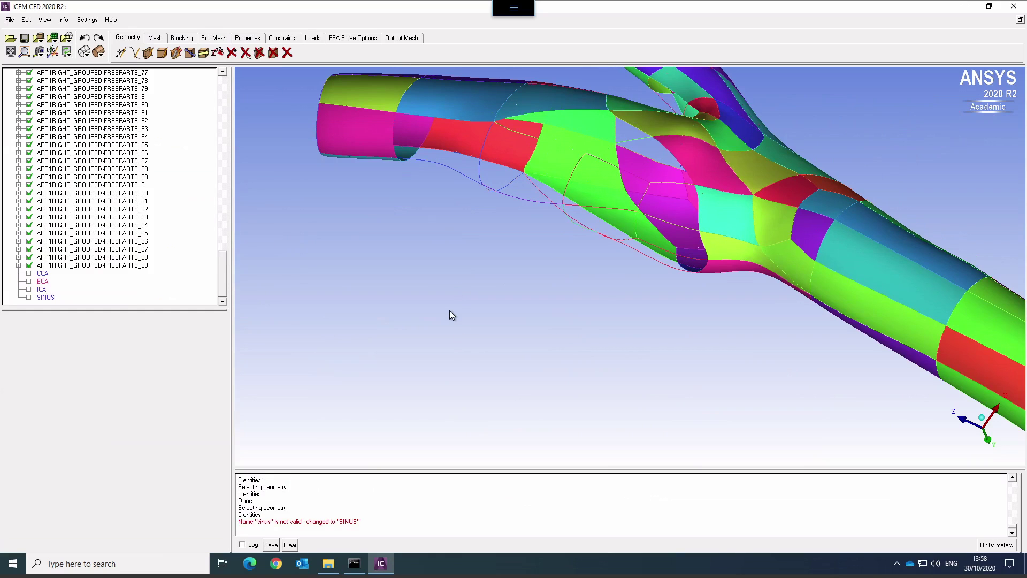
- Examine the remaining surfaces around the opening left by the hidden SINUS part from several directions
{"action": "left_click_drag", "start_coordinate": [442, 344], "coordinate": [439, 128]}
{"action": "left_click_drag", "start_coordinate": [405, 343], "coordinate": [487, 410]}
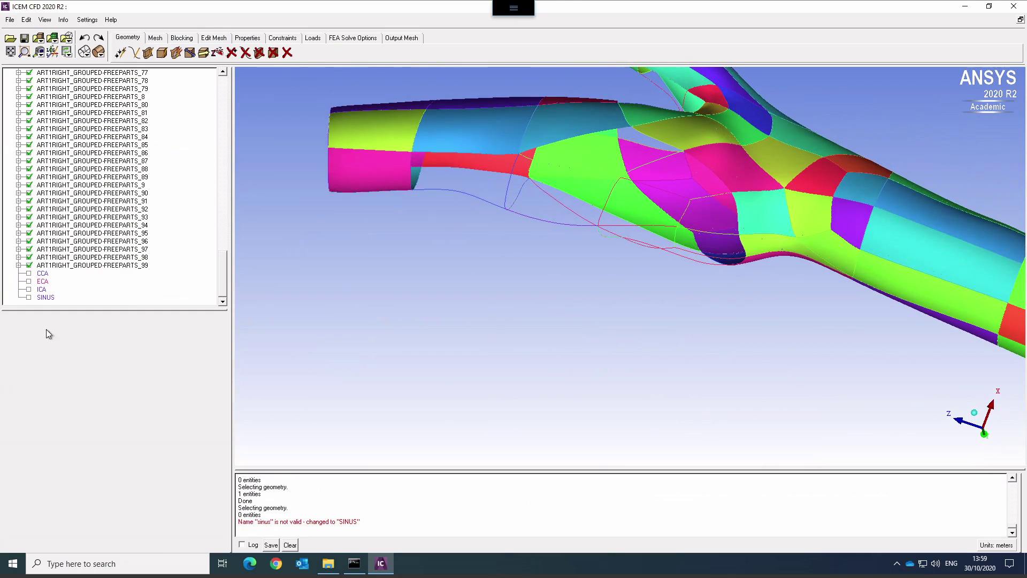
{"action": "right_click", "coordinate": [46, 297]}
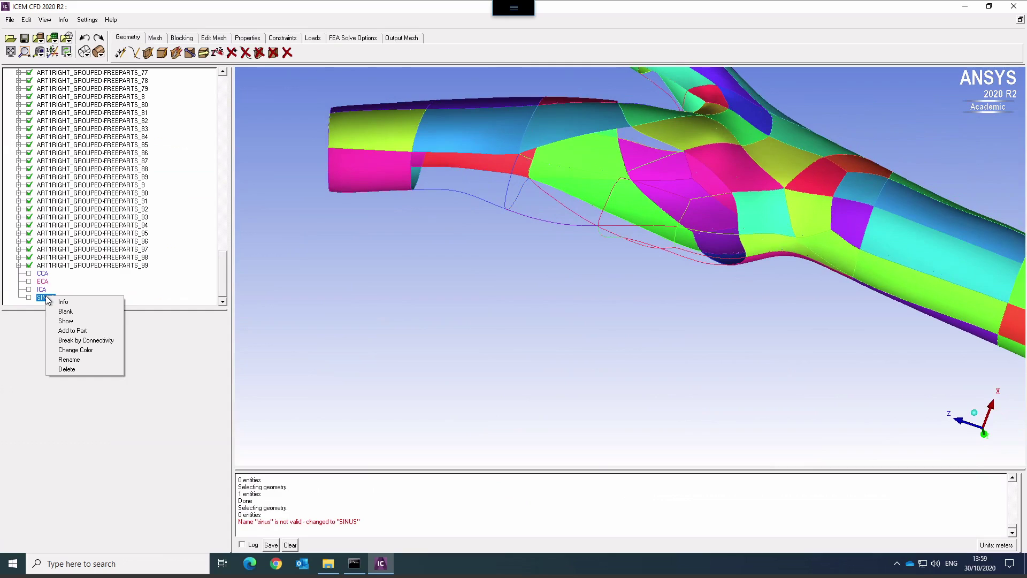
{"action": "left_click", "coordinate": [327, 312]}
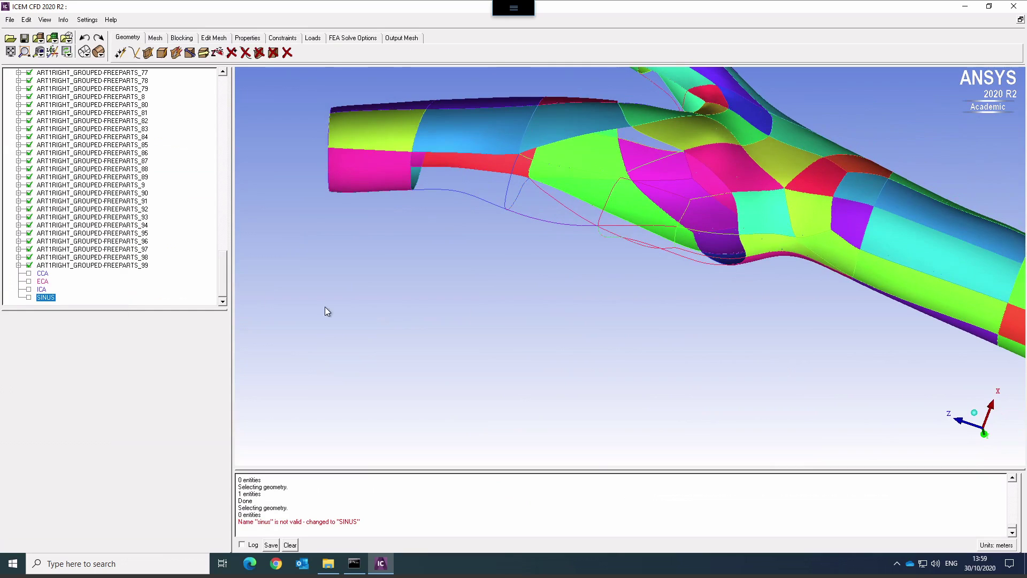
{"action": "mouse_move", "coordinate": [487, 278]}
{"action": "left_mouse_down"}
{"action": "mouse_move", "coordinate": [500, 187]}
{"action": "mouse_move", "coordinate": [497, 367]}
{"action": "mouse_move", "coordinate": [486, 367]}
{"action": "mouse_move", "coordinate": [495, 105]}
{"action": "mouse_move", "coordinate": [482, 263]}
{"action": "left_mouse_up"}
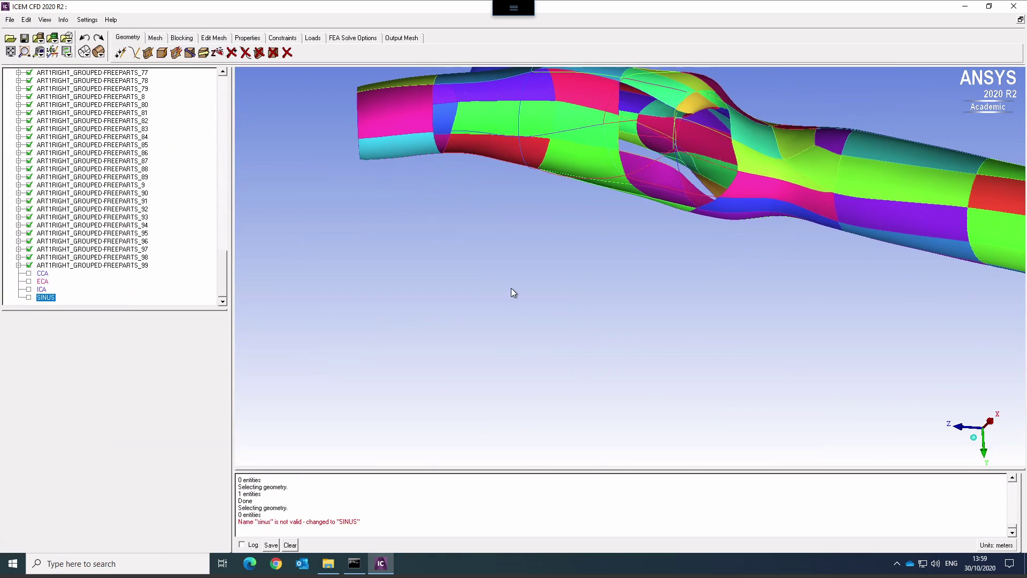
{"action": "right_click_drag", "start_coordinate": [757, 175], "coordinate": [564, 361]}
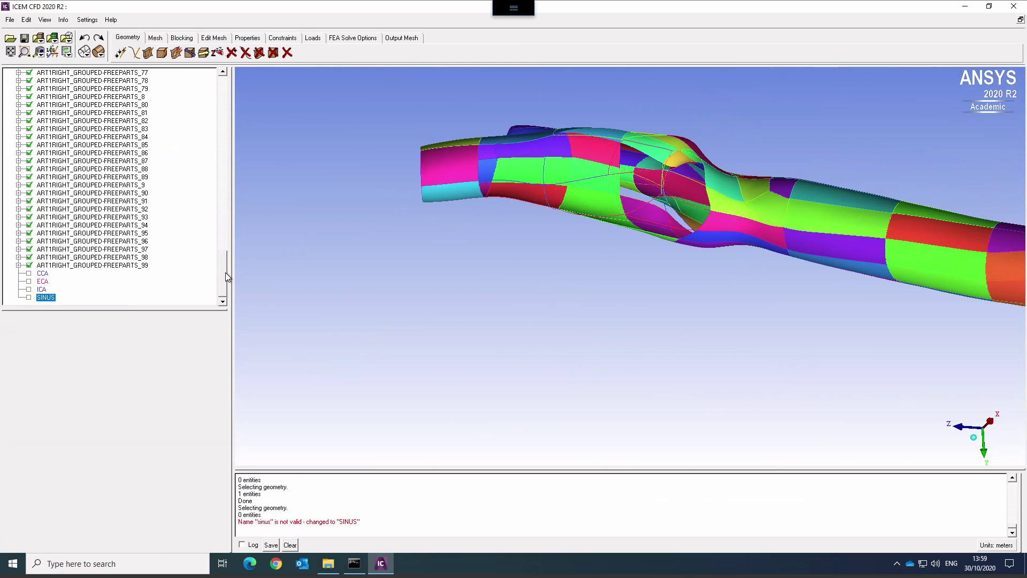
{"action": "mouse_move", "coordinate": [226, 272]}
{"action": "left_mouse_down"}
{"action": "mouse_move", "coordinate": [225, 202]}
{"action": "mouse_move", "coordinate": [225, 270]}
{"action": "mouse_move", "coordinate": [206, 291]}
{"action": "mouse_move", "coordinate": [214, 283]}
{"action": "left_mouse_up"}
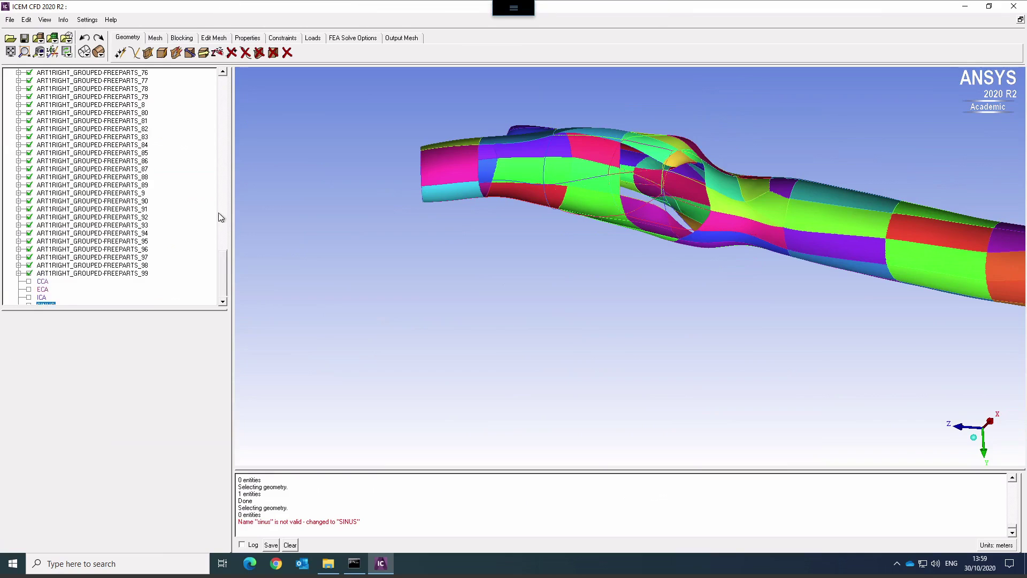
{"action": "scroll", "coordinate": [219, 217], "scroll_direction": "down", "scroll_amount": 1}
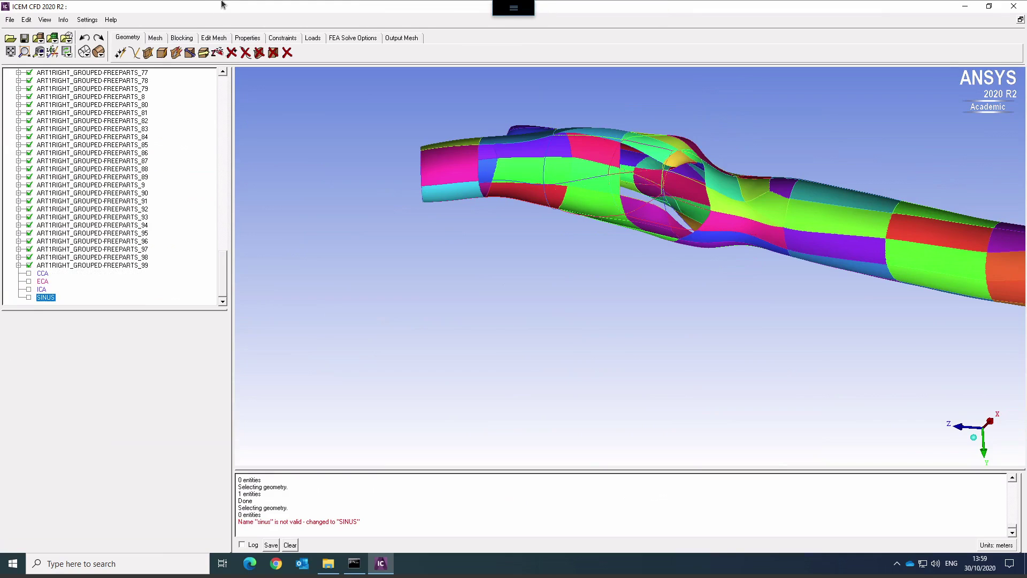
- Start a new part by entity selection and hide the model's curves so that only surfaces are displayed
{"action": "left_click", "coordinate": [222, 86]}
{"action": "left_click_drag", "start_coordinate": [222, 195], "coordinate": [221, 85]}
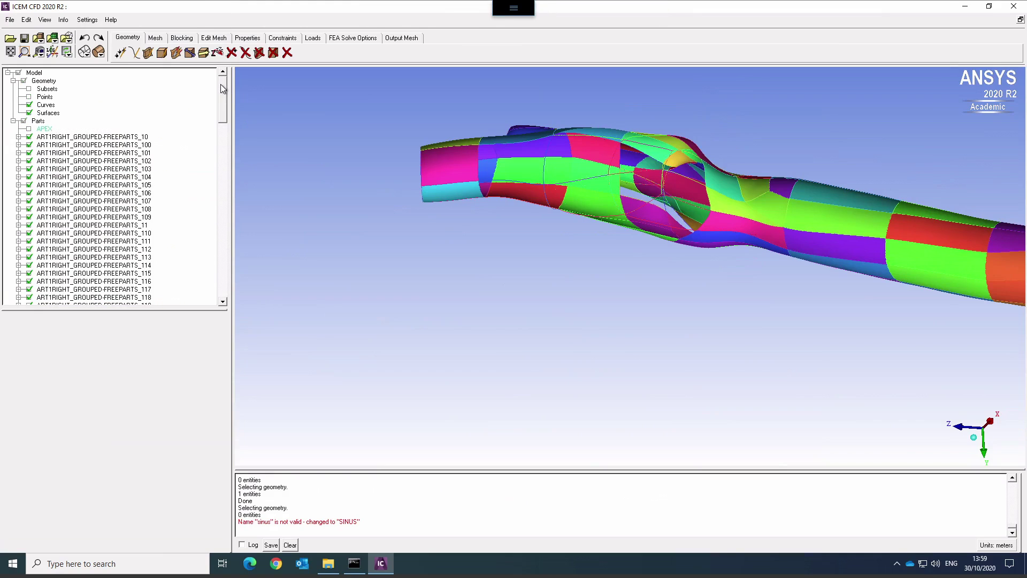
{"action": "right_click", "coordinate": [38, 124]}
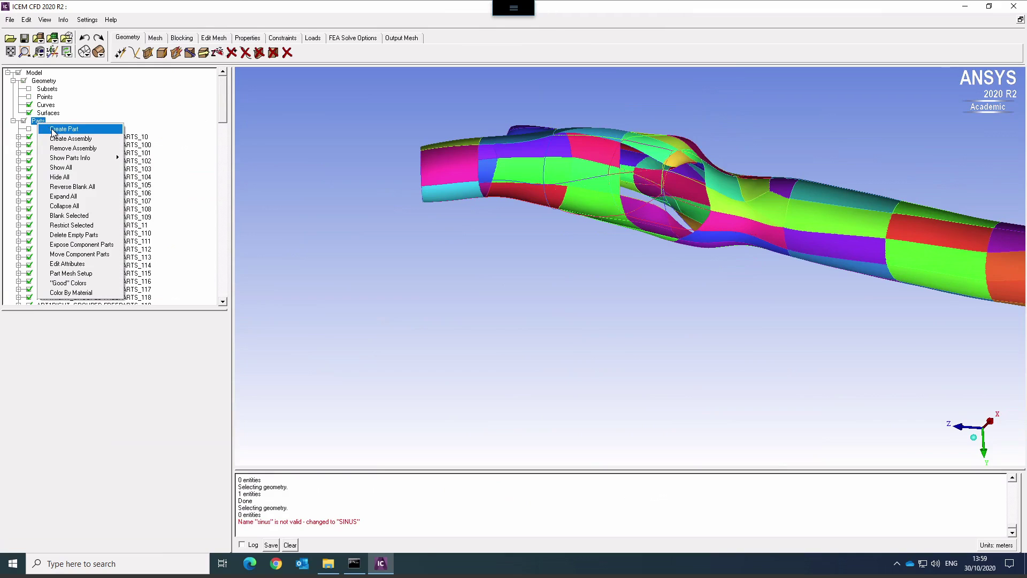
{"action": "left_click", "coordinate": [53, 129]}
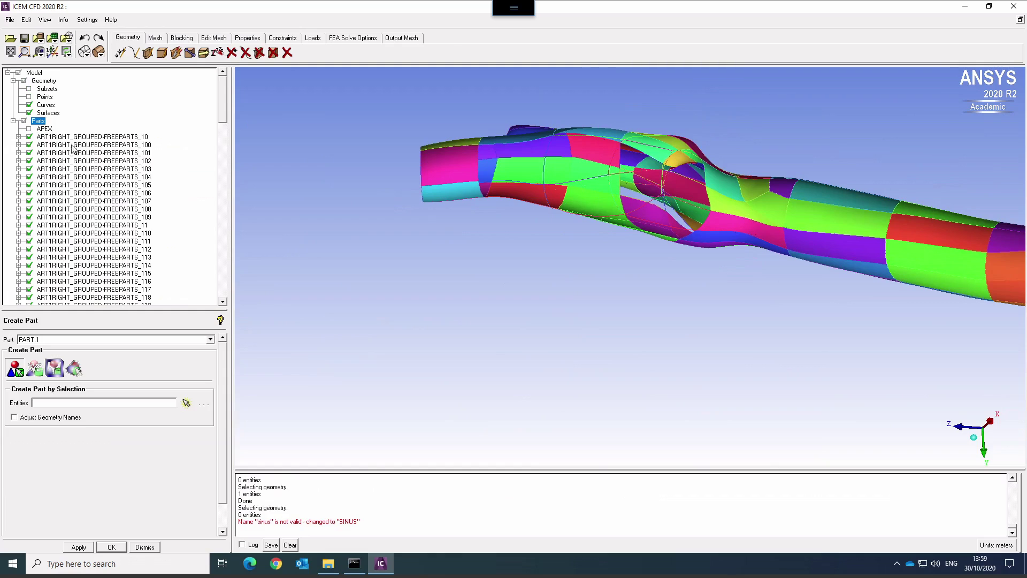
{"action": "left_click", "coordinate": [187, 407]}
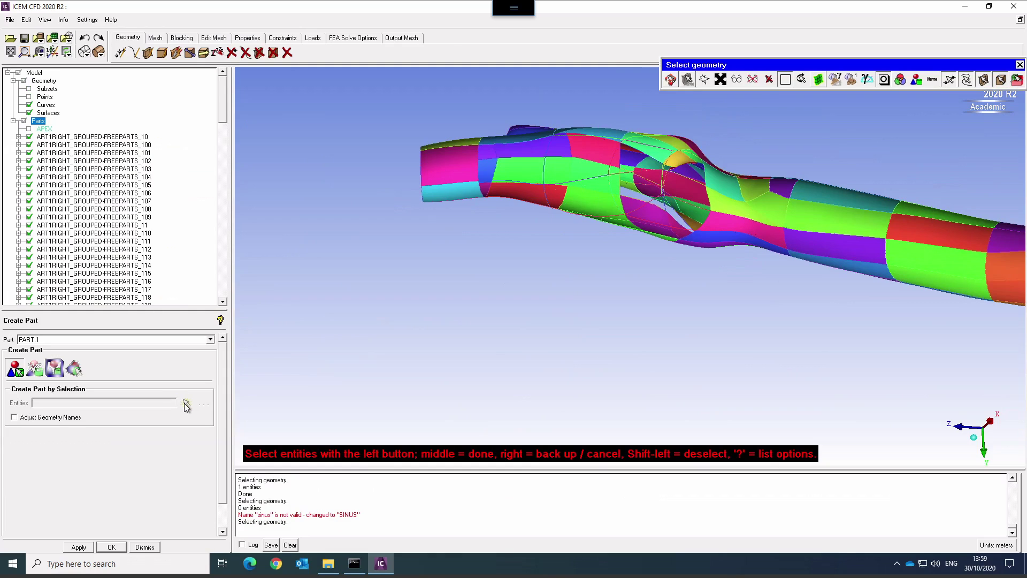
{"action": "scroll", "coordinate": [223, 122], "scroll_direction": "down", "scroll_amount": 1}
{"action": "left_click_drag", "start_coordinate": [223, 125], "coordinate": [225, 305]}
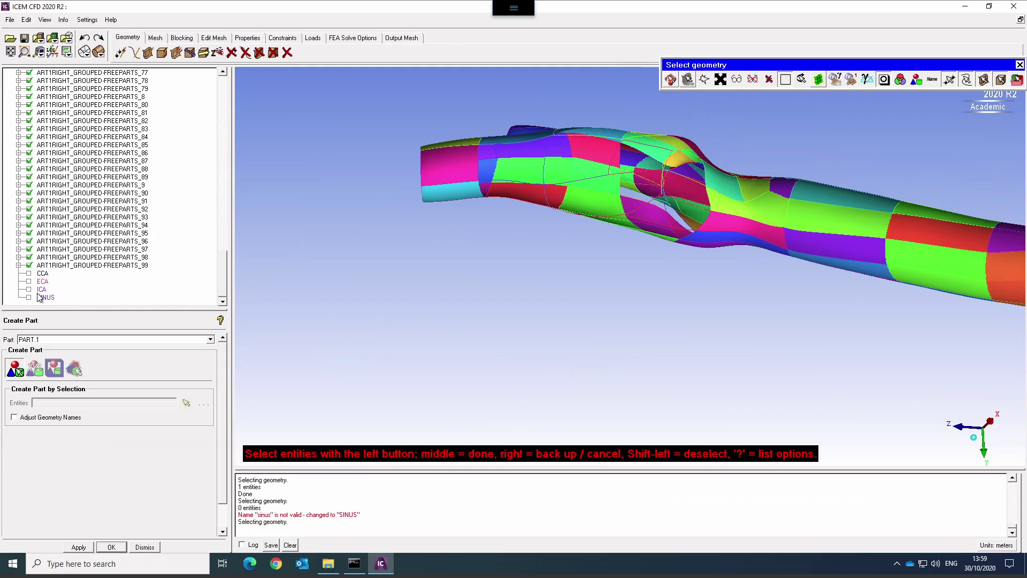
{"action": "left_click_drag", "start_coordinate": [223, 268], "coordinate": [224, 69]}
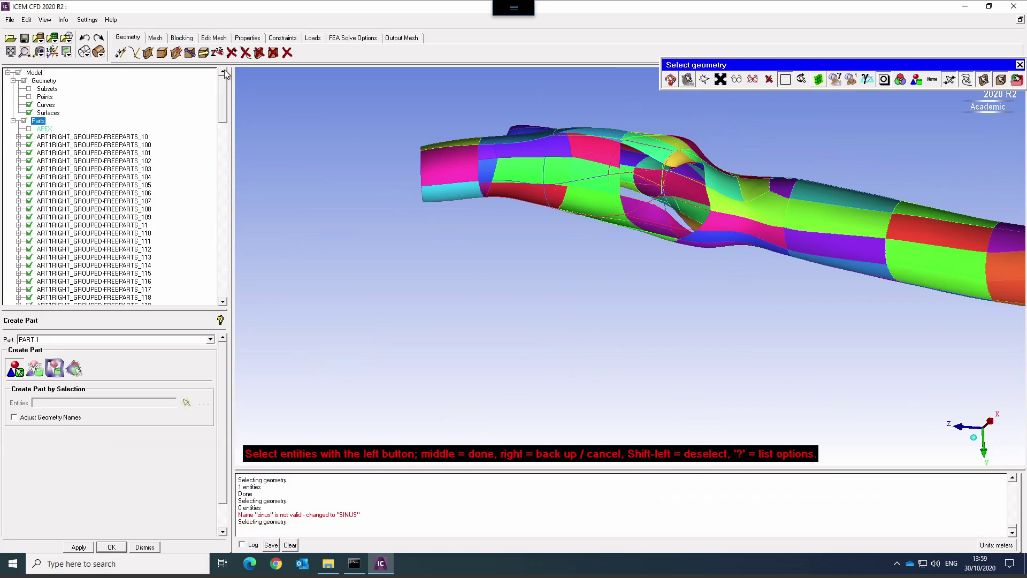
{"action": "left_click", "coordinate": [29, 105]}
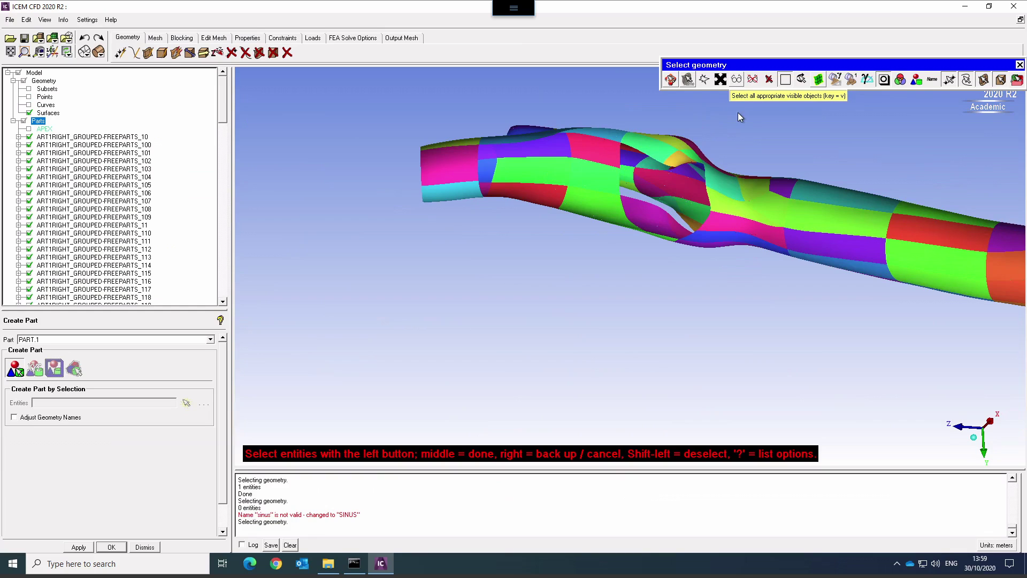
- Assign all visible surfaces to the new part and name it WALL
{"action": "key", "text": "v"}
{"action": "key", "text": "v"}
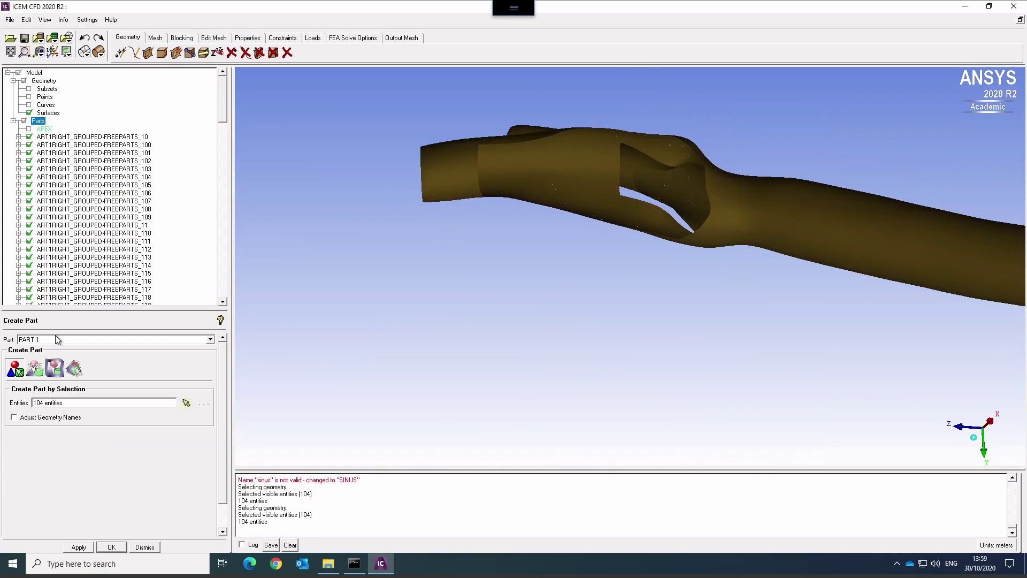
{"action": "triple_click", "coordinate": [58, 341]}
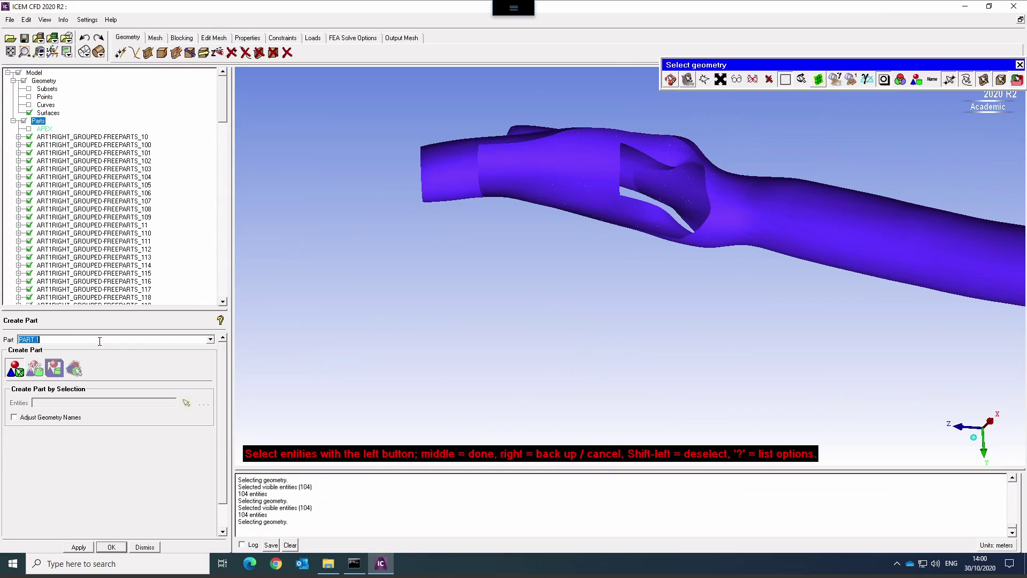
{"action": "type", "text": "wall"}
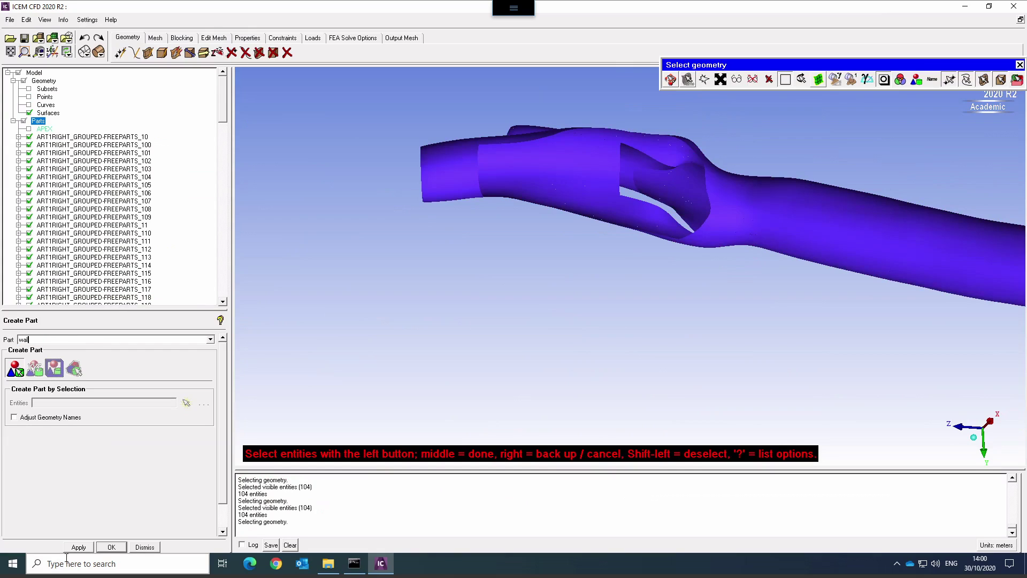
{"action": "left_click", "coordinate": [113, 547]}
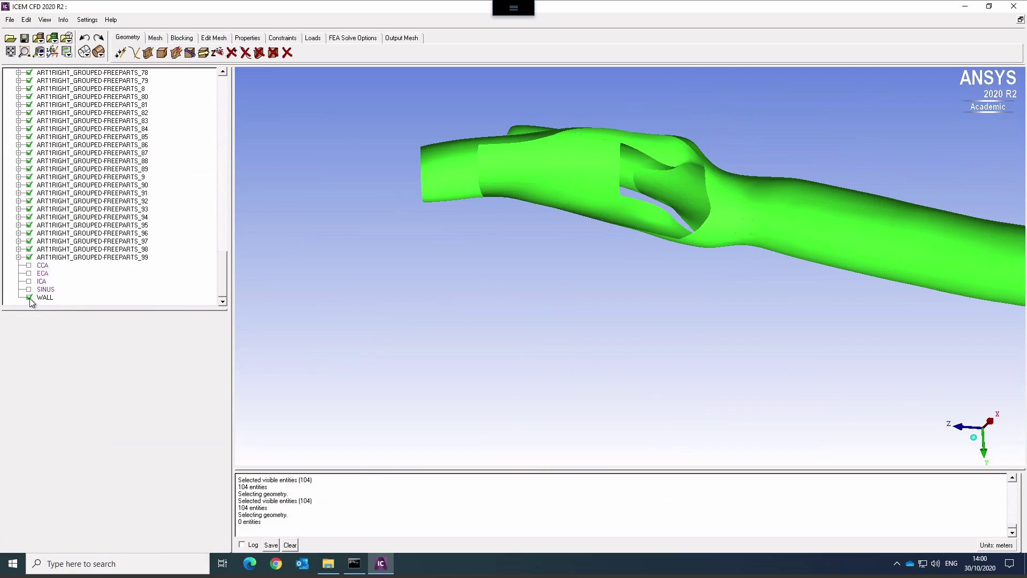
- Hide the WALL part and switch the geometry display from surfaces to curves
{"action": "left_click", "coordinate": [29, 297]}
{"action": "left_click", "coordinate": [30, 298]}
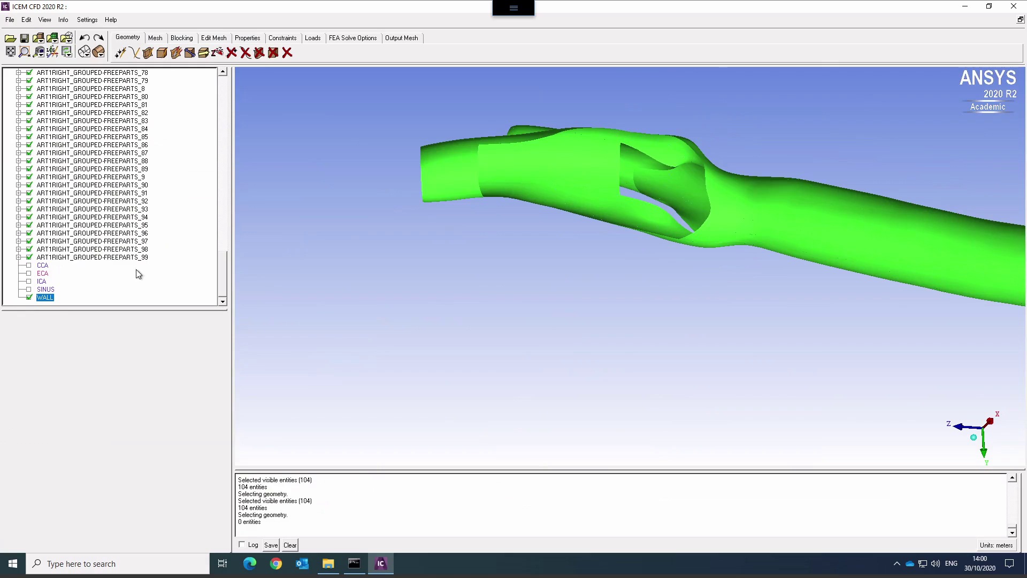
{"action": "left_click", "coordinate": [29, 298]}
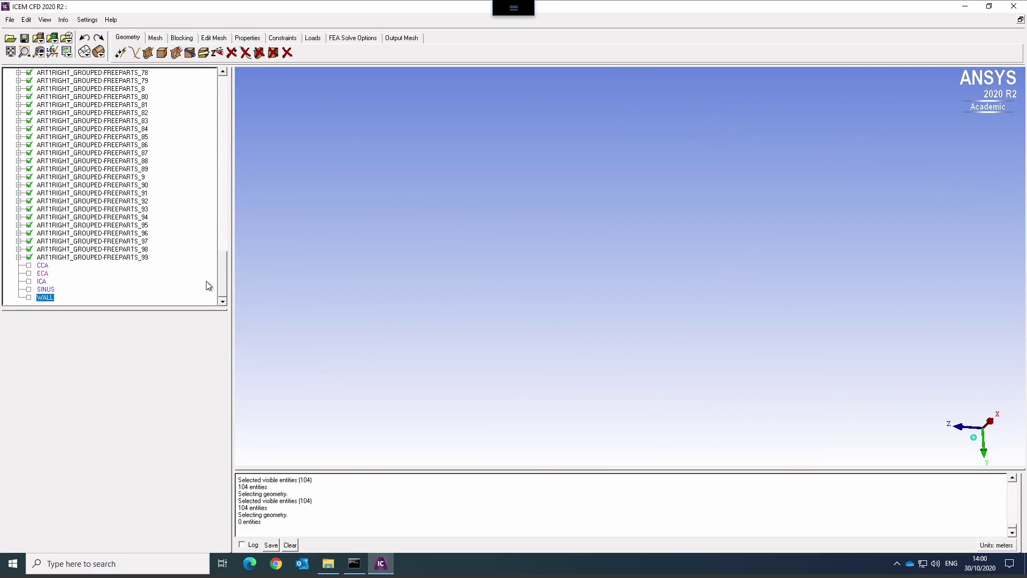
{"action": "left_click_drag", "start_coordinate": [226, 272], "coordinate": [225, 80]}
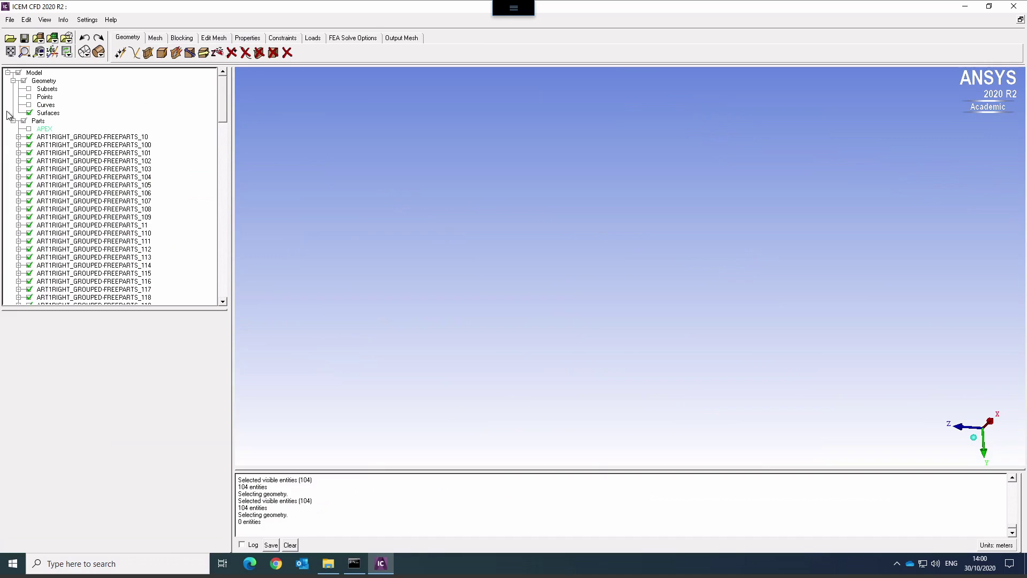
{"action": "left_click", "coordinate": [29, 111]}
{"action": "left_click", "coordinate": [29, 105]}
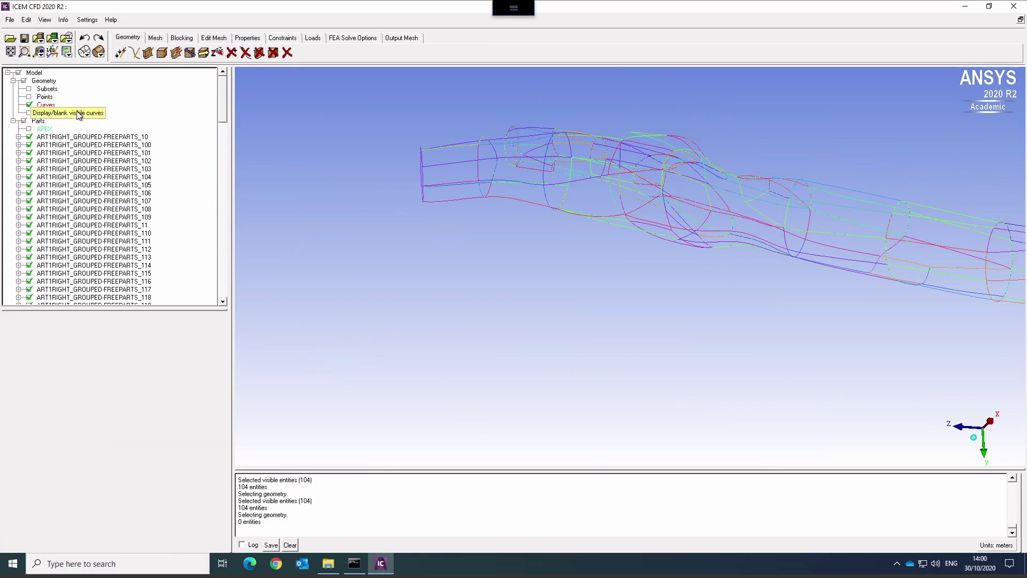
- Create a part named CURVES from all visible curves and hide it
{"action": "right_click", "coordinate": [39, 121]}
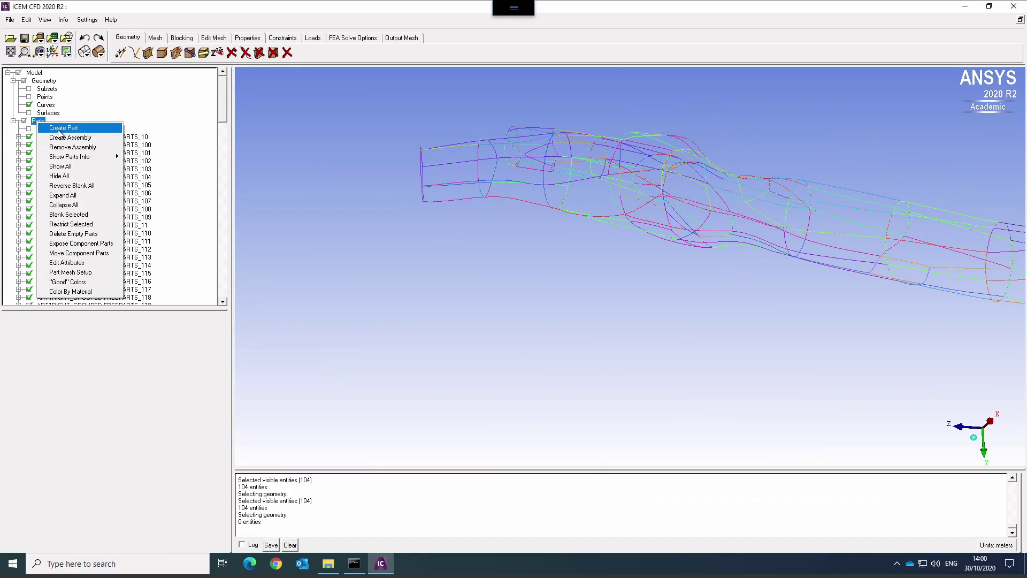
{"action": "left_click", "coordinate": [59, 131]}
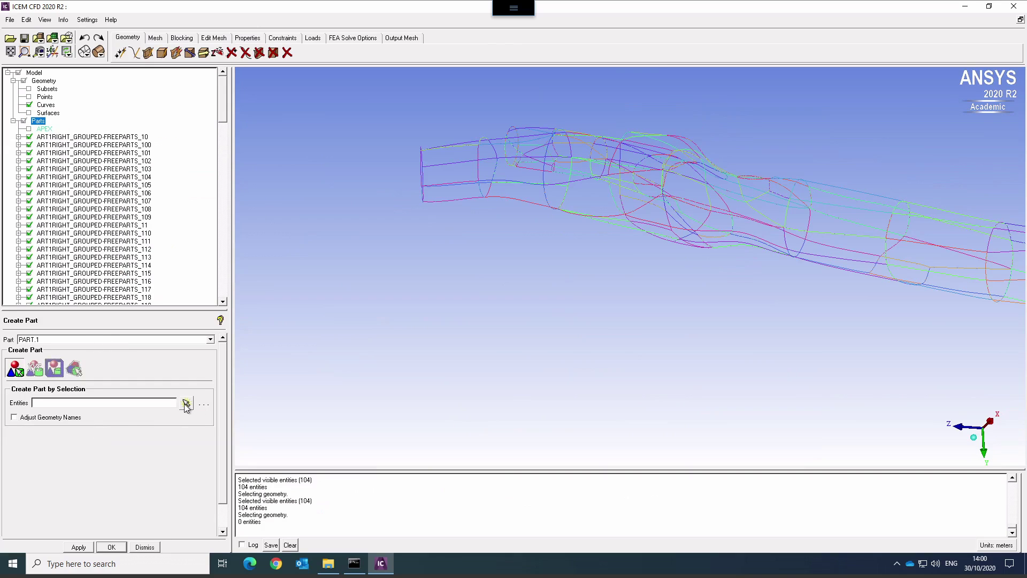
{"action": "left_click", "coordinate": [187, 402]}
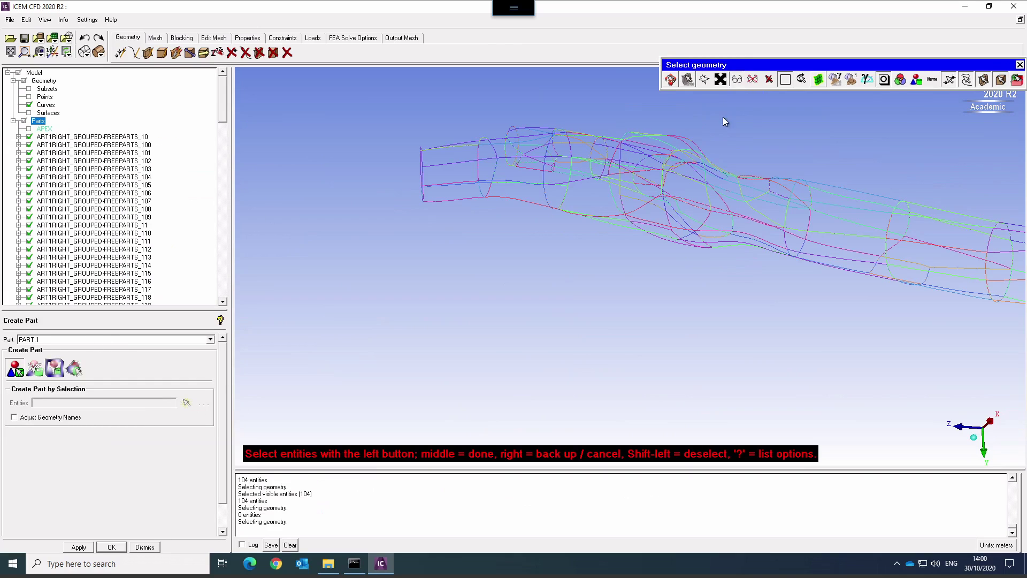
{"action": "left_click", "coordinate": [721, 79]}
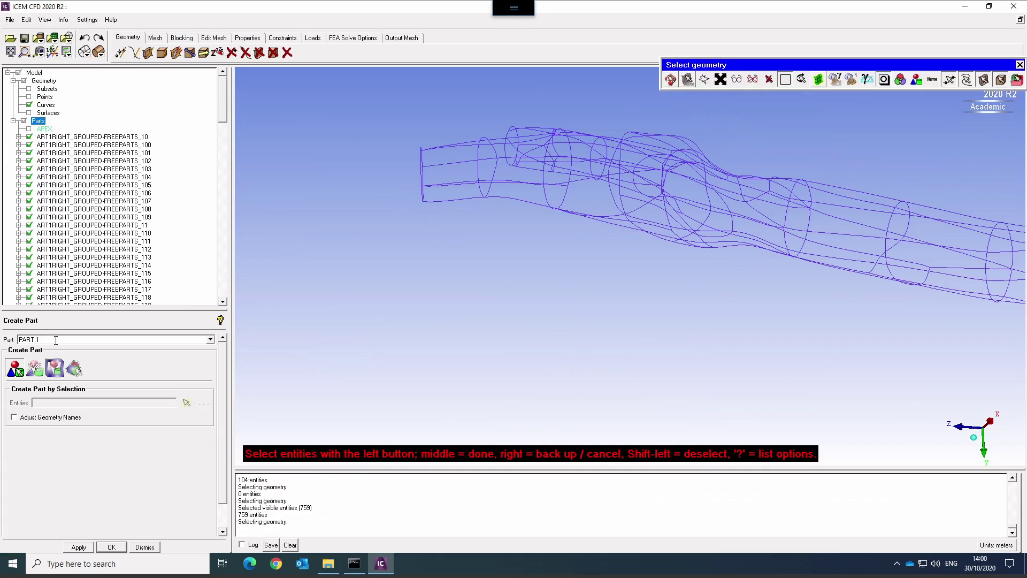
{"action": "double_click", "coordinate": [54, 339]}
{"action": "type", "text": "0"}
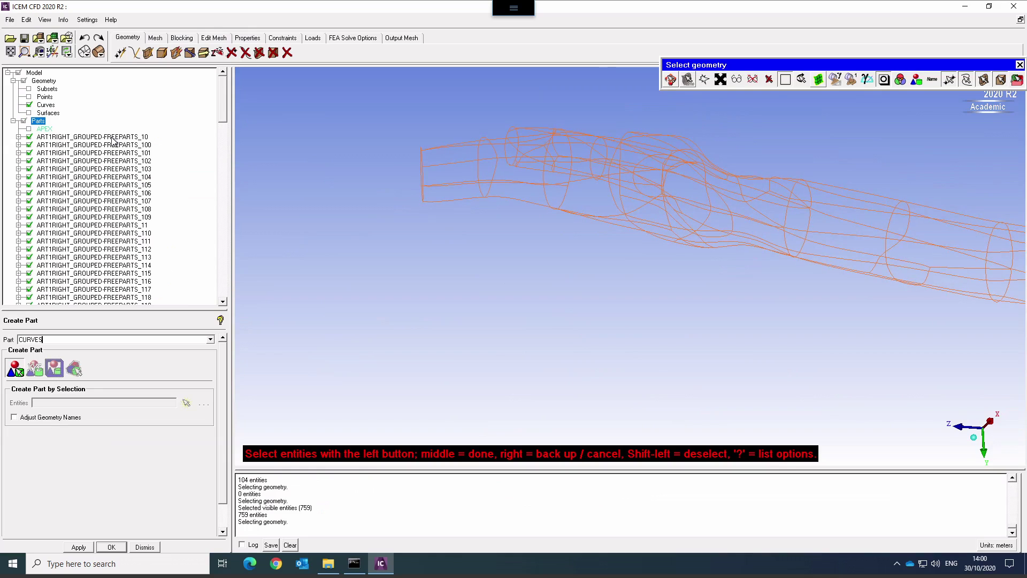
{"action": "left_click", "coordinate": [91, 549]}
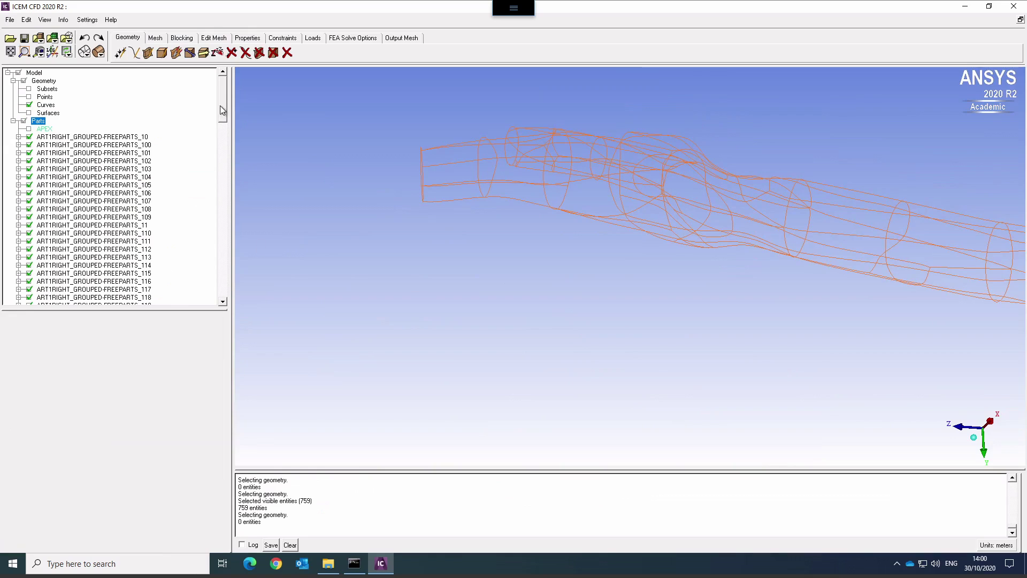
{"action": "left_click_drag", "start_coordinate": [220, 107], "coordinate": [223, 306]}
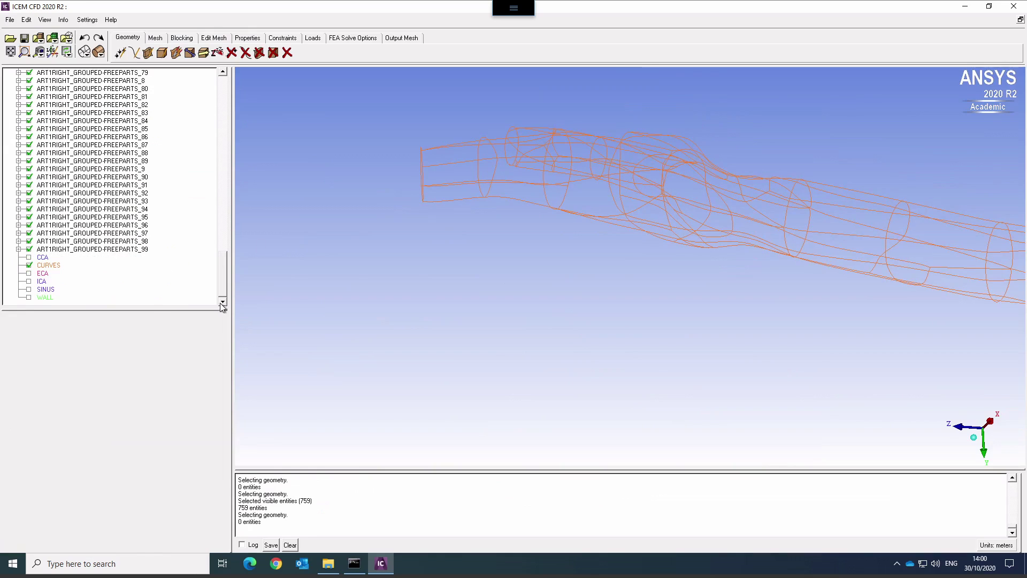
{"action": "left_click", "coordinate": [29, 265]}
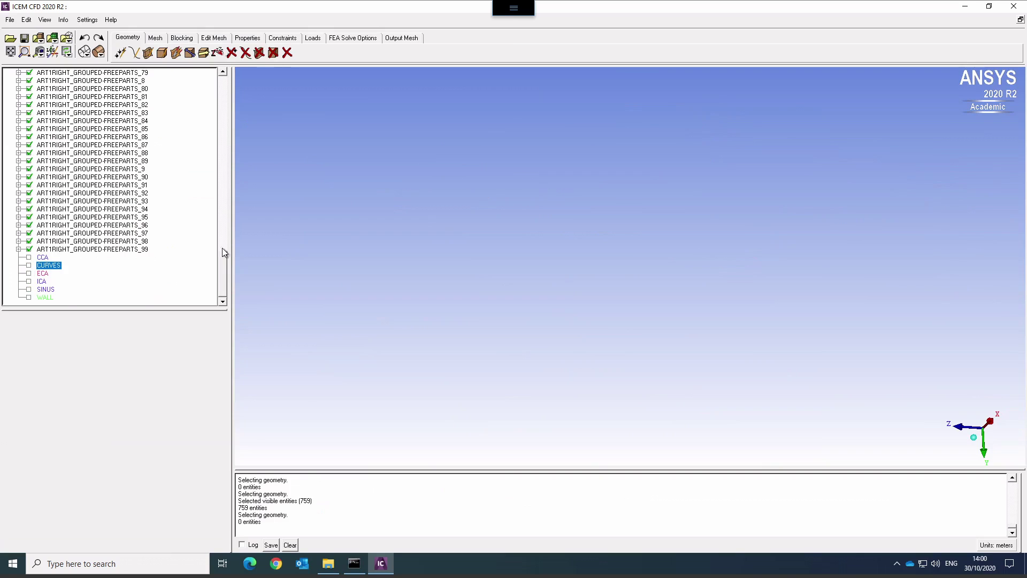
- Try to delete all empty parts from the model
{"action": "left_click_drag", "start_coordinate": [223, 248], "coordinate": [229, 18]}
{"action": "left_click_drag", "start_coordinate": [228, 174], "coordinate": [224, 72]}
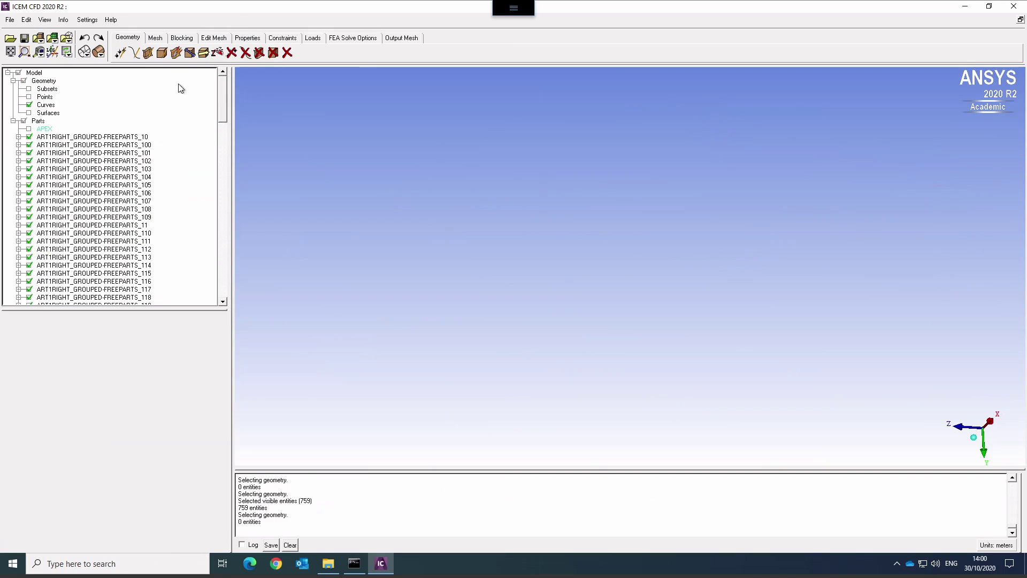
{"action": "right_click", "coordinate": [40, 122]}
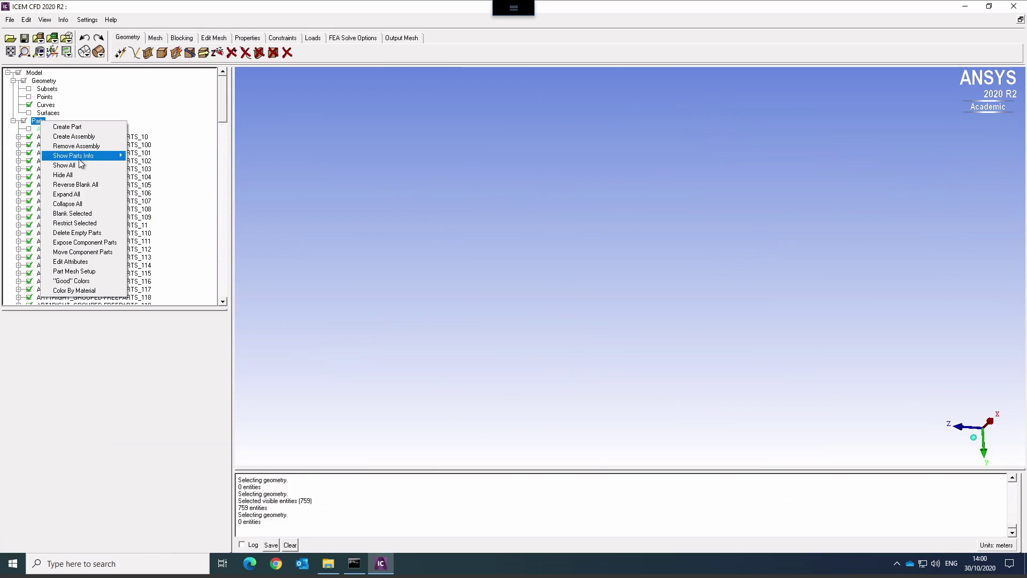
{"action": "left_click", "coordinate": [86, 234]}
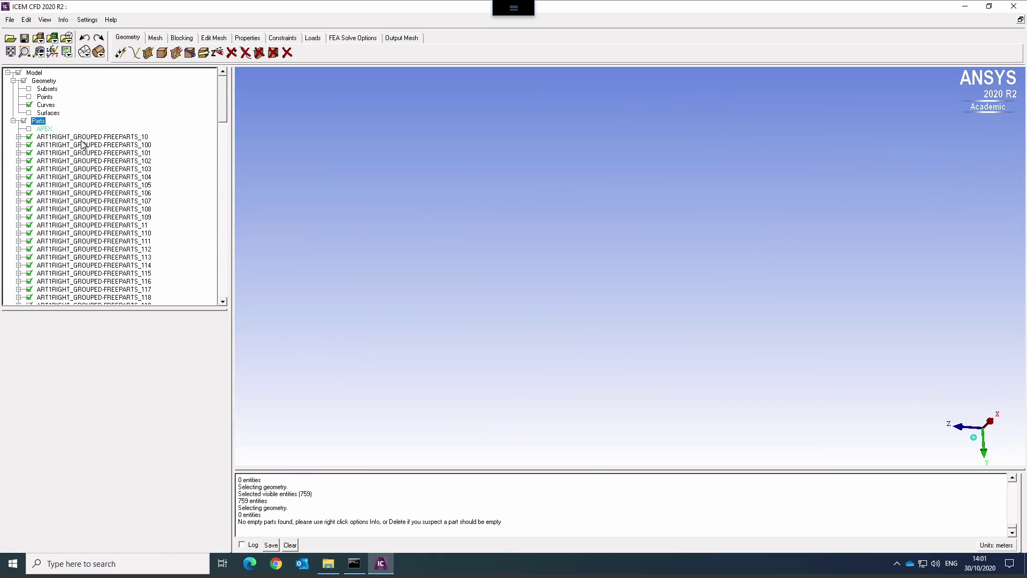
- Turn off the curve display and delete all ART1RIGHT_GROUPED-FREEPARTS parts, from number 10 through number 99 in the parts list
{"action": "left_click", "coordinate": [28, 105]}
{"action": "left_click", "coordinate": [61, 136]}
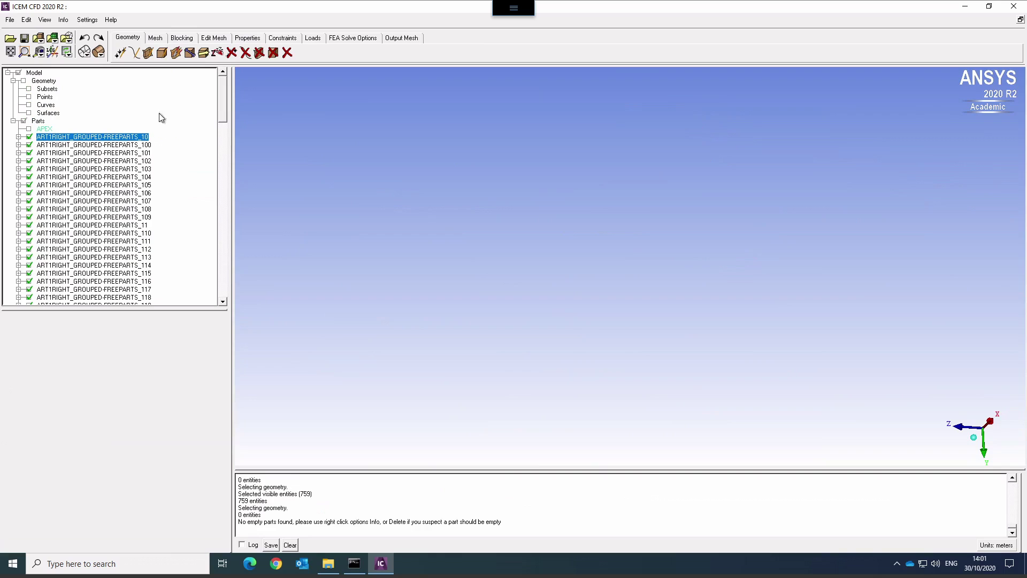
{"action": "left_click_drag", "start_coordinate": [224, 105], "coordinate": [227, 288]}
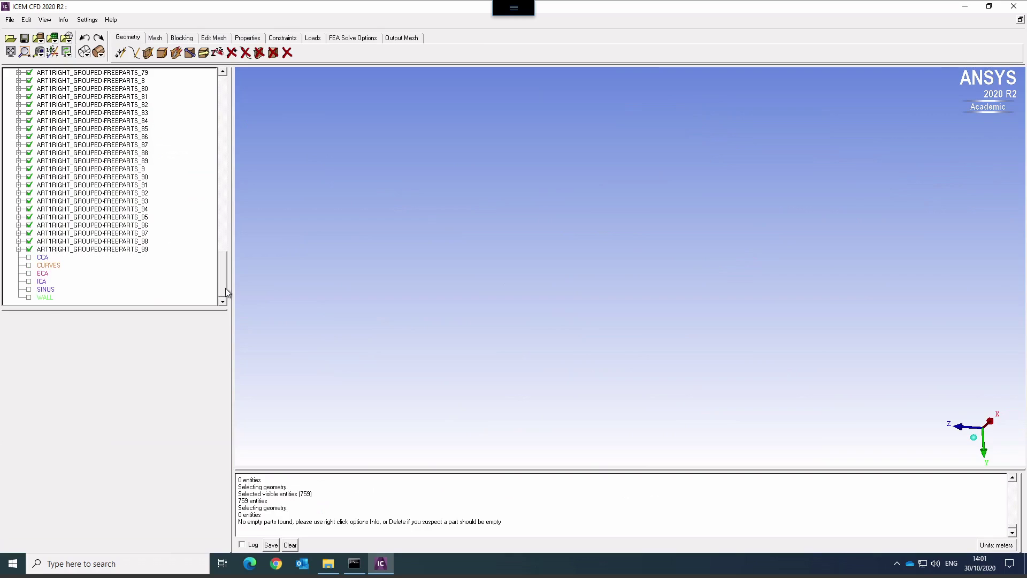
{"action": "left_click", "coordinate": [89, 249], "text": "shift"}
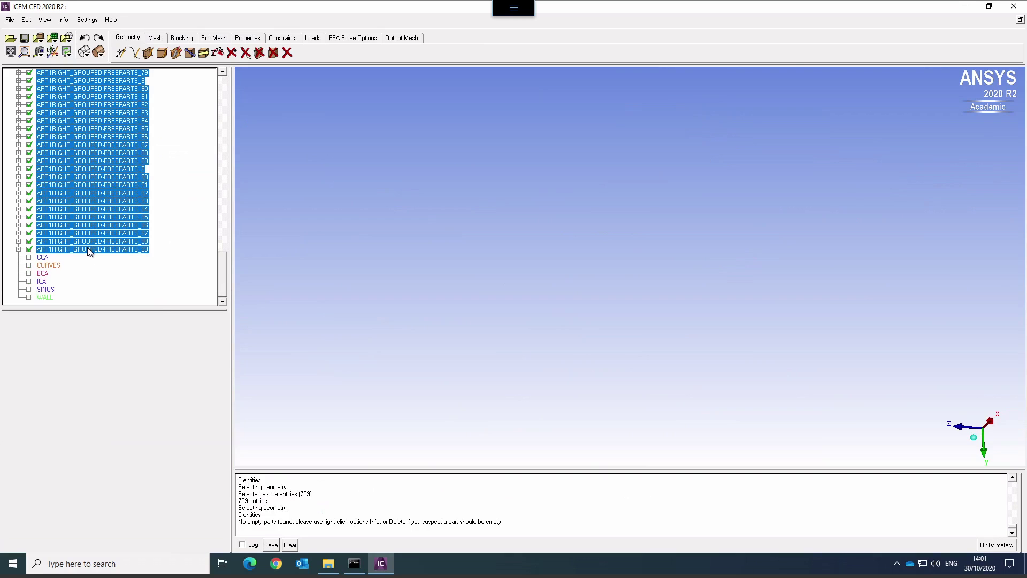
{"action": "right_click", "coordinate": [90, 251]}
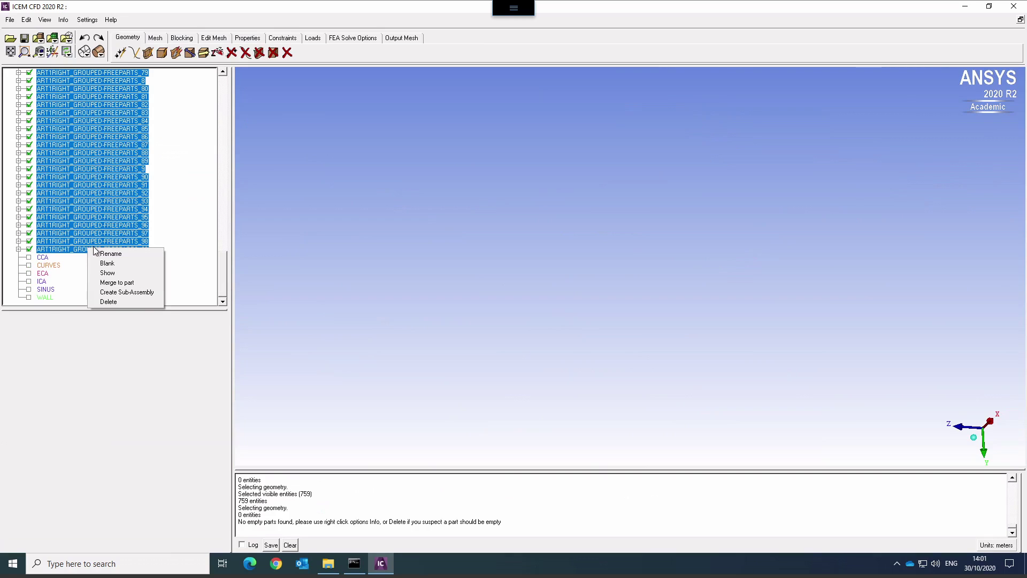
{"action": "left_click", "coordinate": [118, 304]}
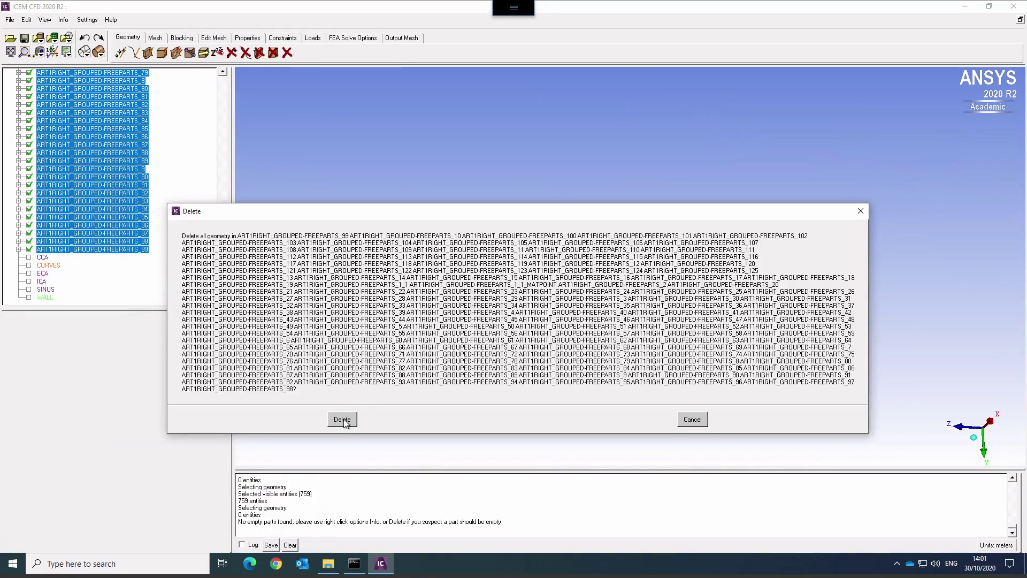
{"action": "left_click", "coordinate": [344, 419]}
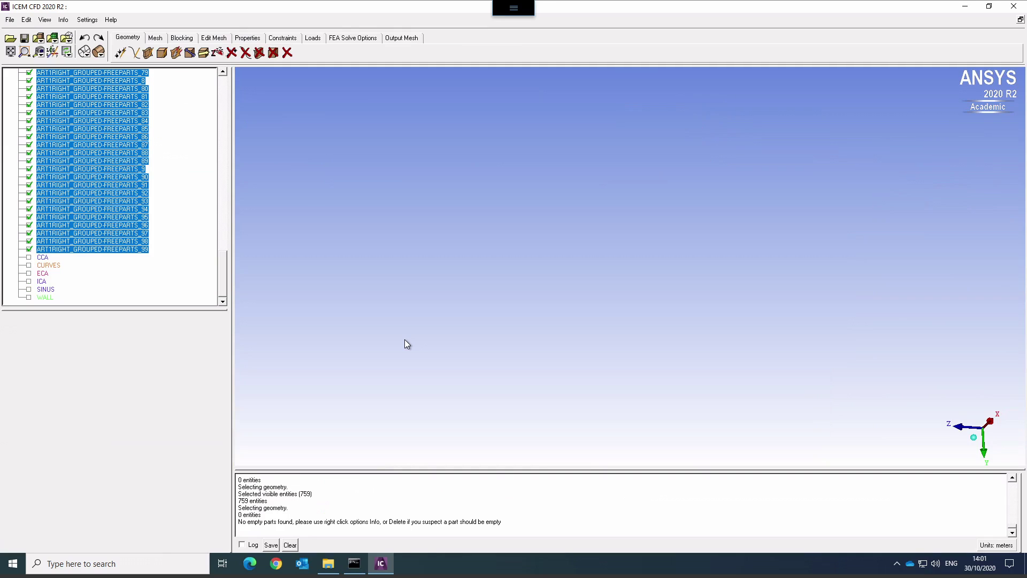
- Collapse and re-expand the model's parts list to check which parts remain after the deletion
{"action": "left_click_drag", "start_coordinate": [226, 290], "coordinate": [227, 59]}
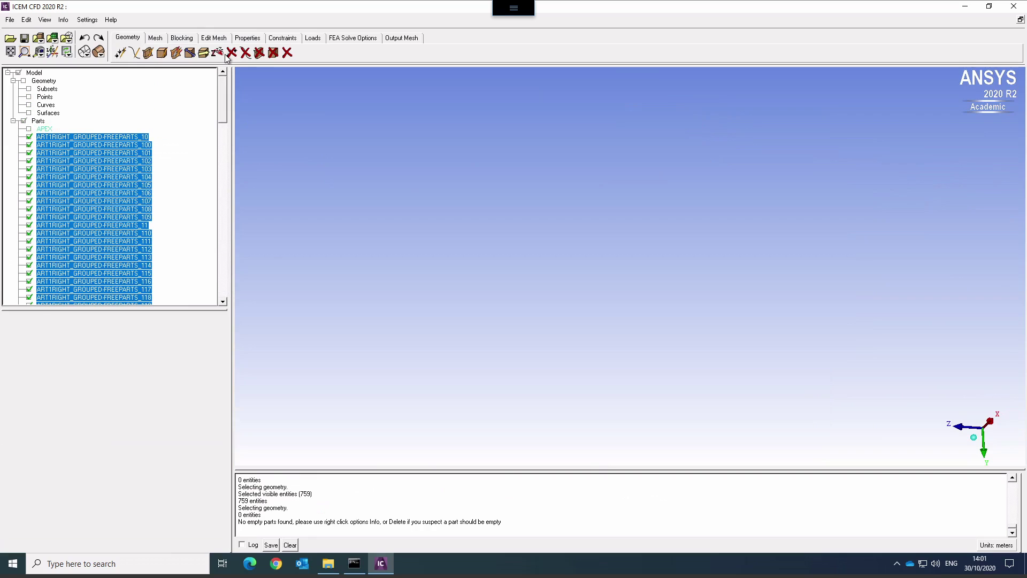
{"action": "left_click", "coordinate": [13, 122]}
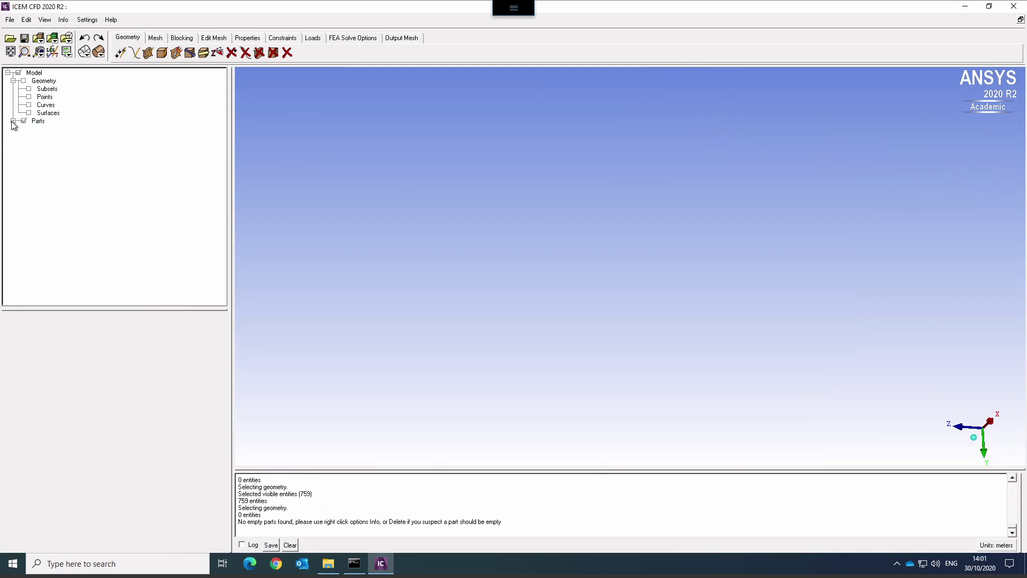
{"action": "left_click", "coordinate": [13, 122]}
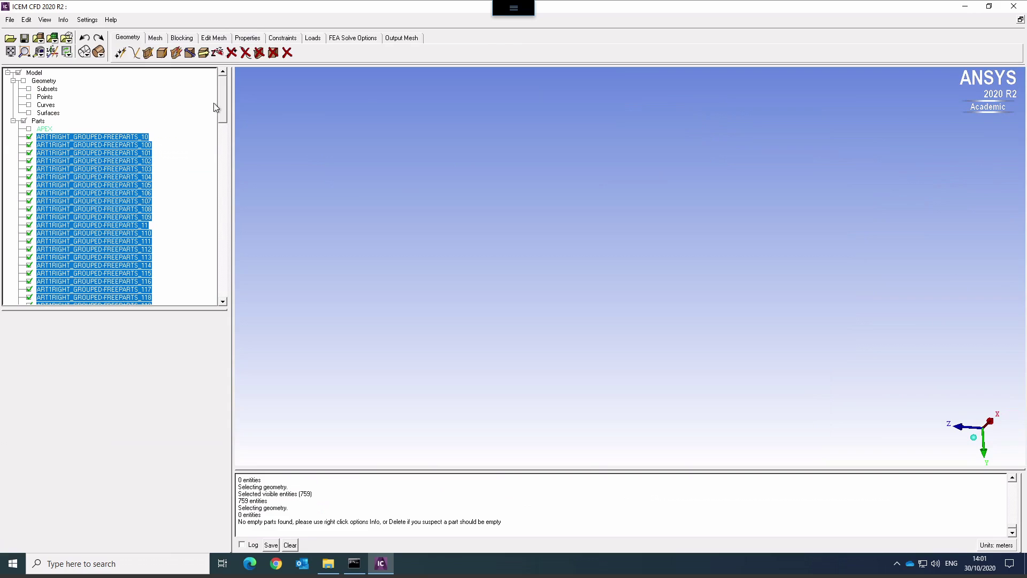
- Turn on the display of the surfaces and of all parts, from APEX through WALL, to view the grouped artery model
{"action": "left_click_drag", "start_coordinate": [225, 114], "coordinate": [220, 334]}
{"action": "left_click_drag", "start_coordinate": [219, 106], "coordinate": [220, 327]}
{"action": "left_click_drag", "start_coordinate": [224, 122], "coordinate": [228, 296]}
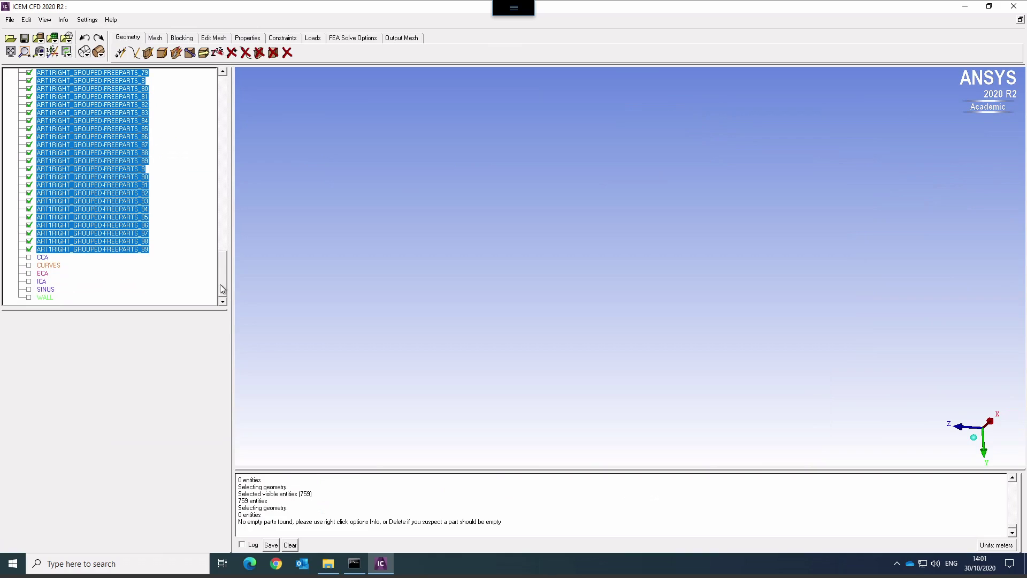
{"action": "left_click", "coordinate": [29, 298]}
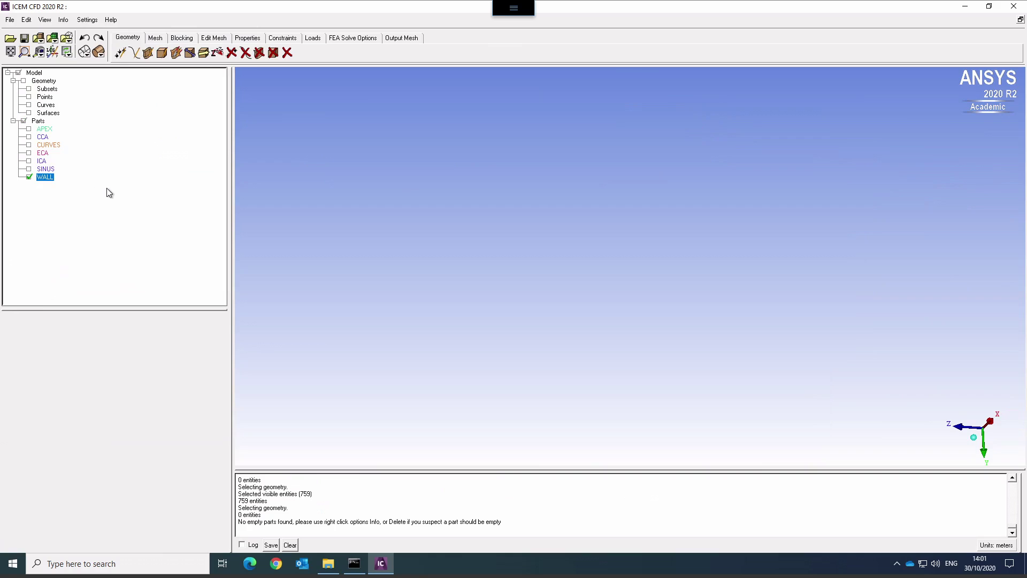
{"action": "left_click", "coordinate": [29, 169]}
{"action": "left_click", "coordinate": [28, 153]}
{"action": "left_click", "coordinate": [23, 121]}
{"action": "left_click", "coordinate": [29, 113]}
{"action": "left_click", "coordinate": [23, 121]}
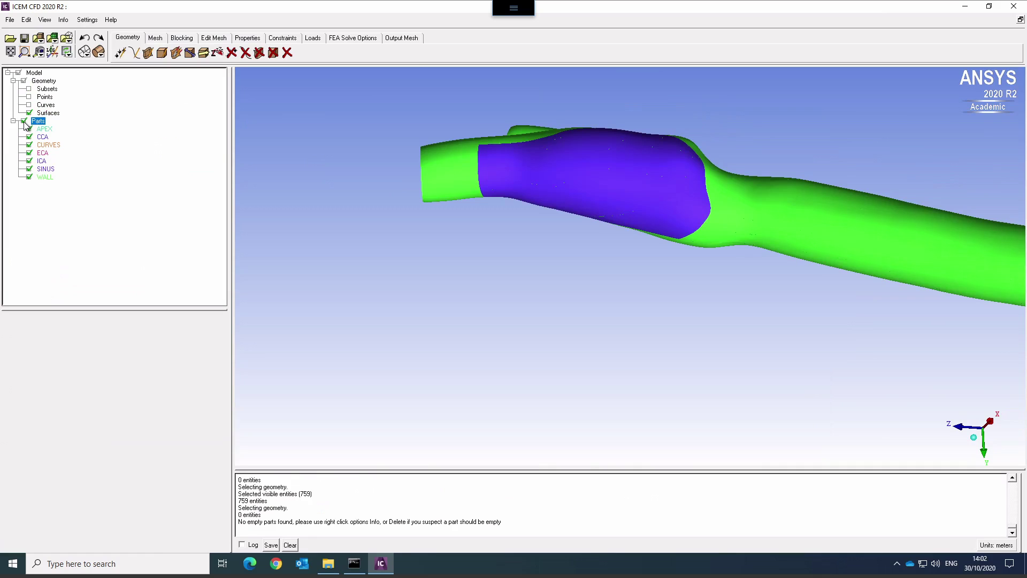
{"action": "left_click_drag", "start_coordinate": [713, 232], "coordinate": [523, 317]}
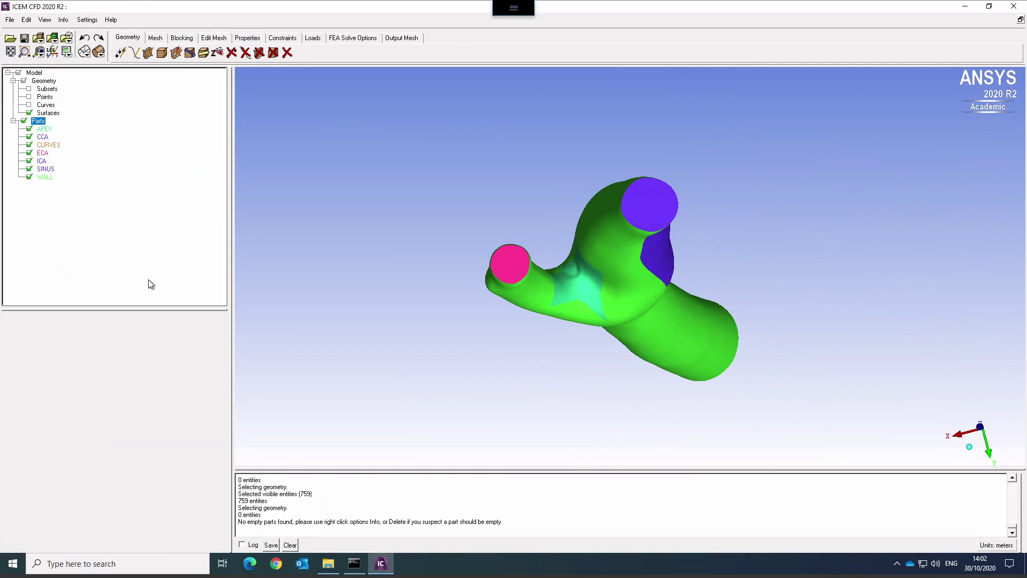
- Start saving the project under a new name and browse from the Desktop's geometryFiles shortcut to the ICEM folder
{"action": "left_click", "coordinate": [10, 21]}
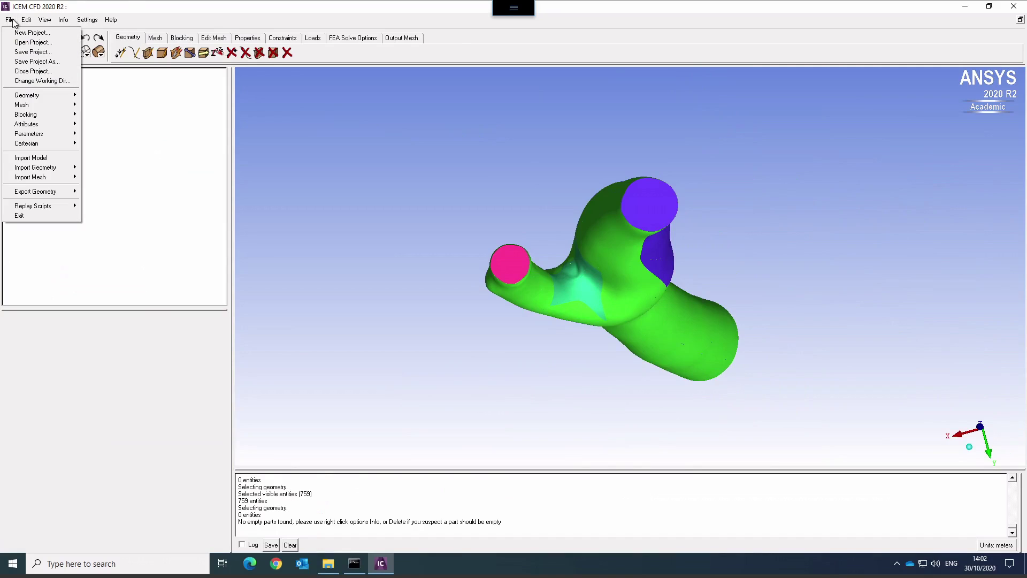
{"action": "left_click", "coordinate": [32, 62]}
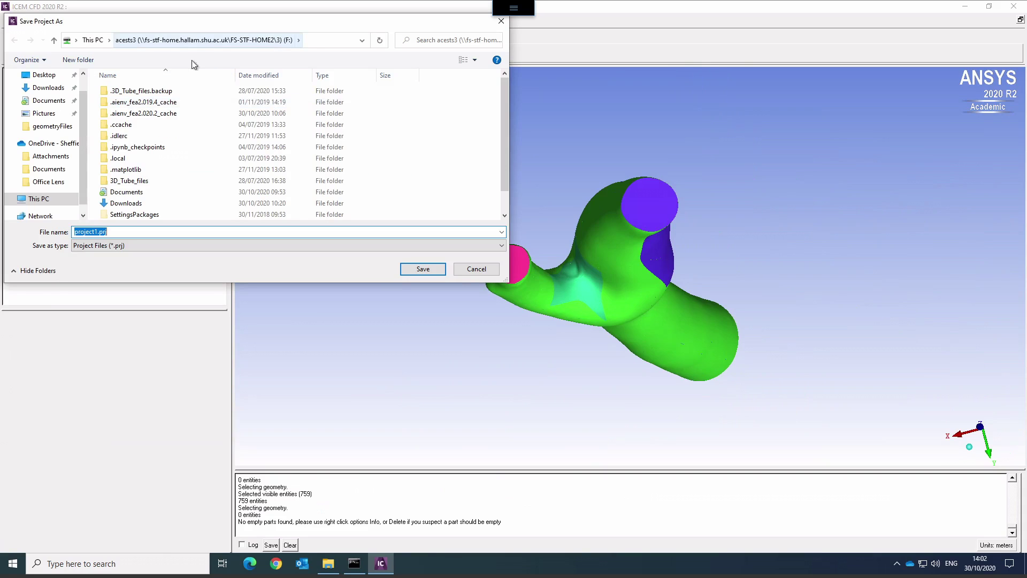
{"action": "left_click", "coordinate": [42, 74]}
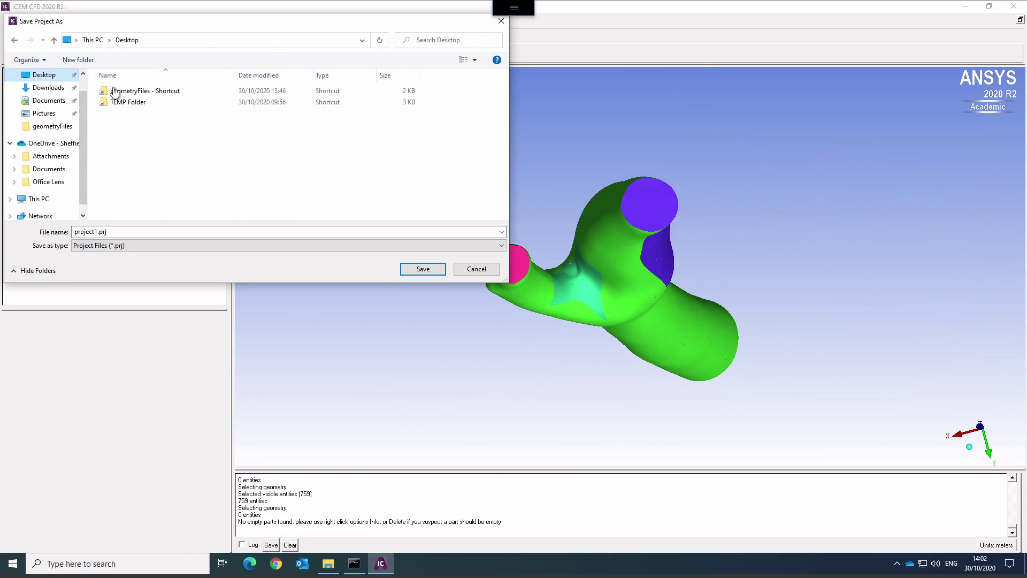
{"action": "left_click", "coordinate": [136, 93]}
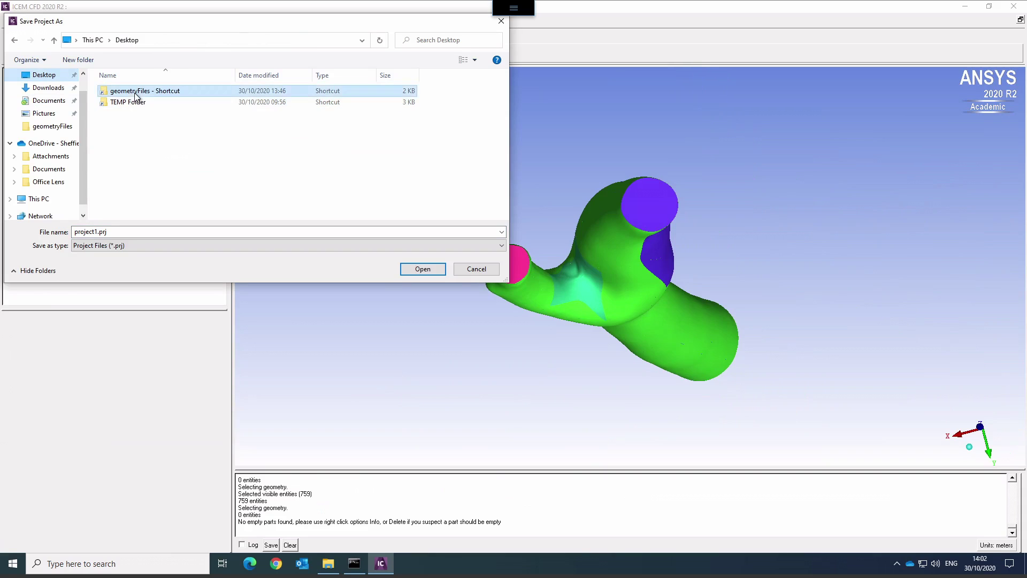
{"action": "double_click", "coordinate": [136, 93]}
{"action": "double_click", "coordinate": [121, 92]}
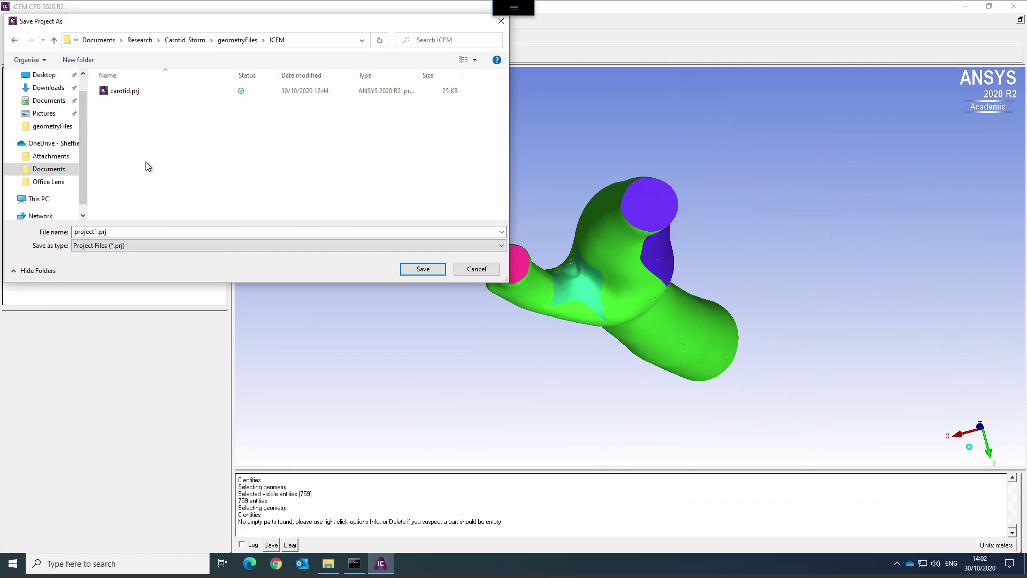
- Name the project file carotid_iges and save it in the ICEM folder
{"action": "left_click", "coordinate": [97, 232]}
{"action": "key", "text": "Home"}
{"action": "key", "text": "Delete"}
{"action": "key", "text": "Delete"}
{"action": "key", "text": "Delete"}
{"action": "key", "text": "Delete"}
{"action": "key", "text": "Delete"}
{"action": "key", "text": "Delete"}
{"action": "key", "text": "Delete"}
{"action": "key", "text": "BackSpace"}
{"action": "type", "text": "carotid_iges"}
{"action": "key", "text": "BackSpace"}
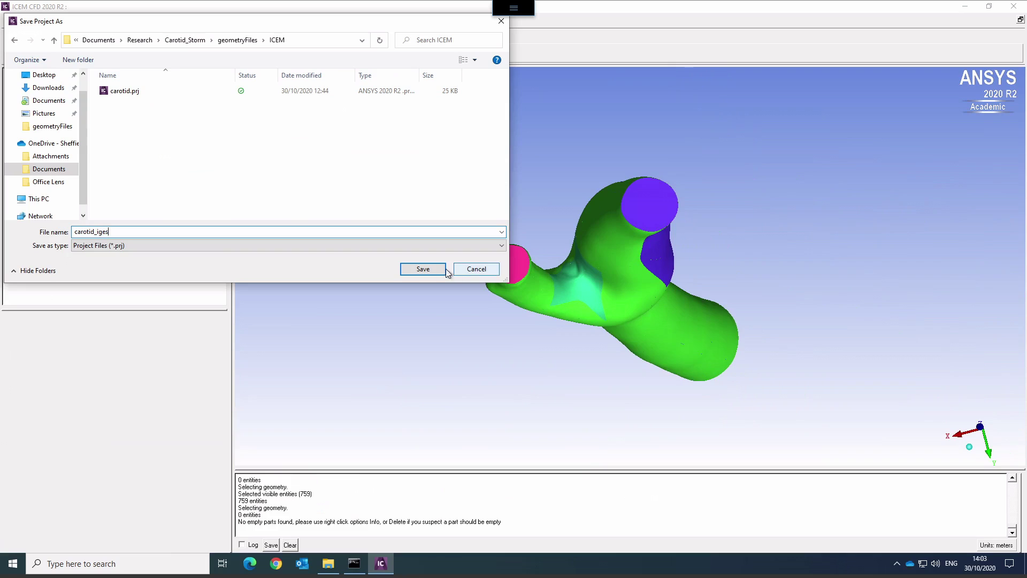
{"action": "left_click", "coordinate": [419, 267]}
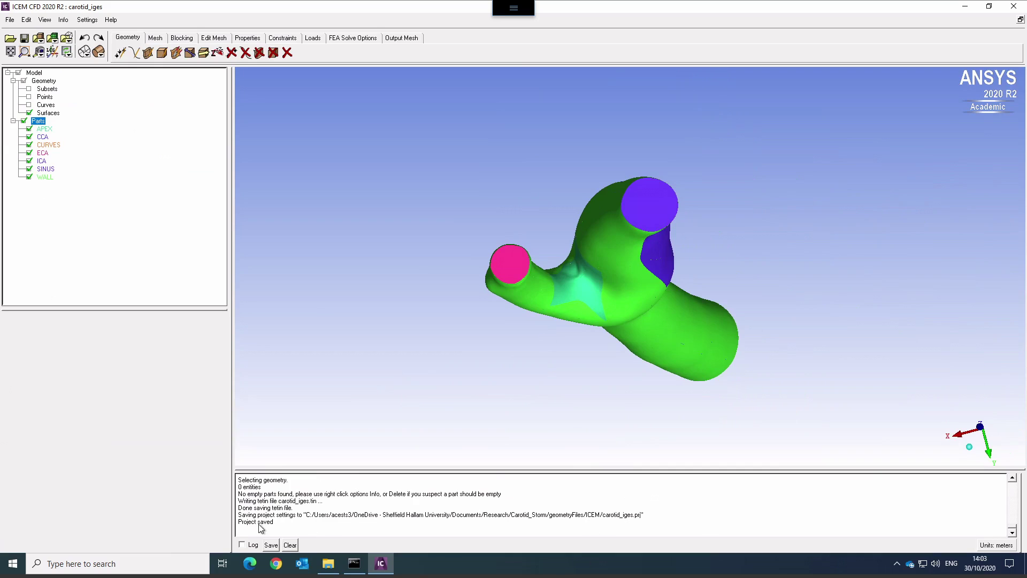
- Exit the program, saving the current carotid_iges project first
{"action": "left_click", "coordinate": [10, 20]}
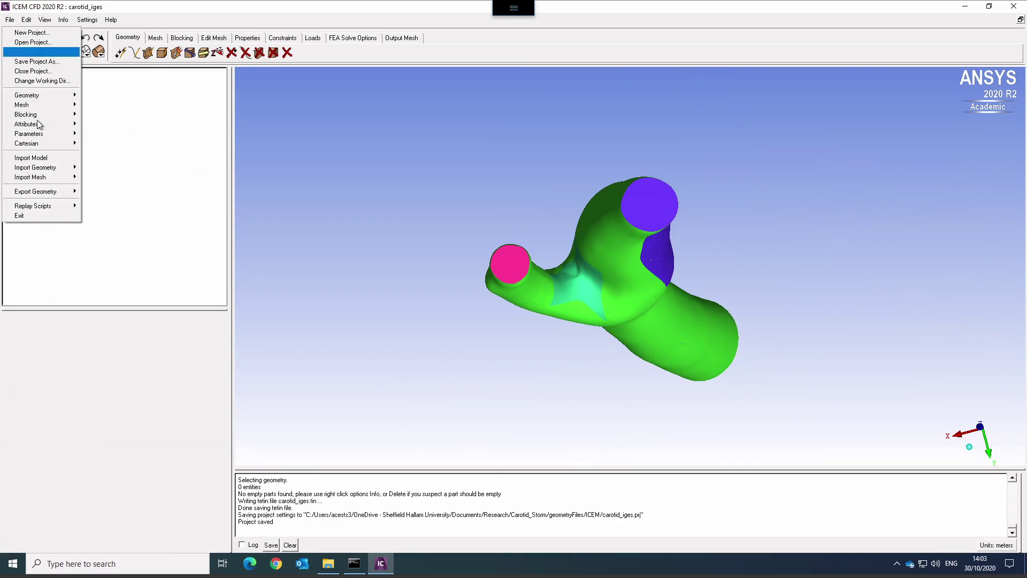
{"action": "left_click", "coordinate": [28, 216]}
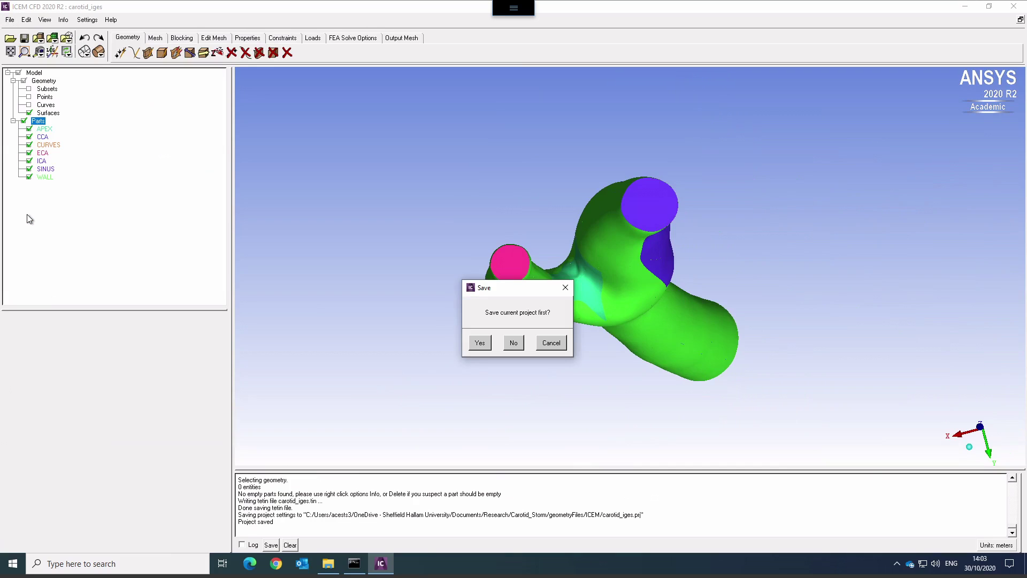
{"action": "left_click", "coordinate": [481, 343]}
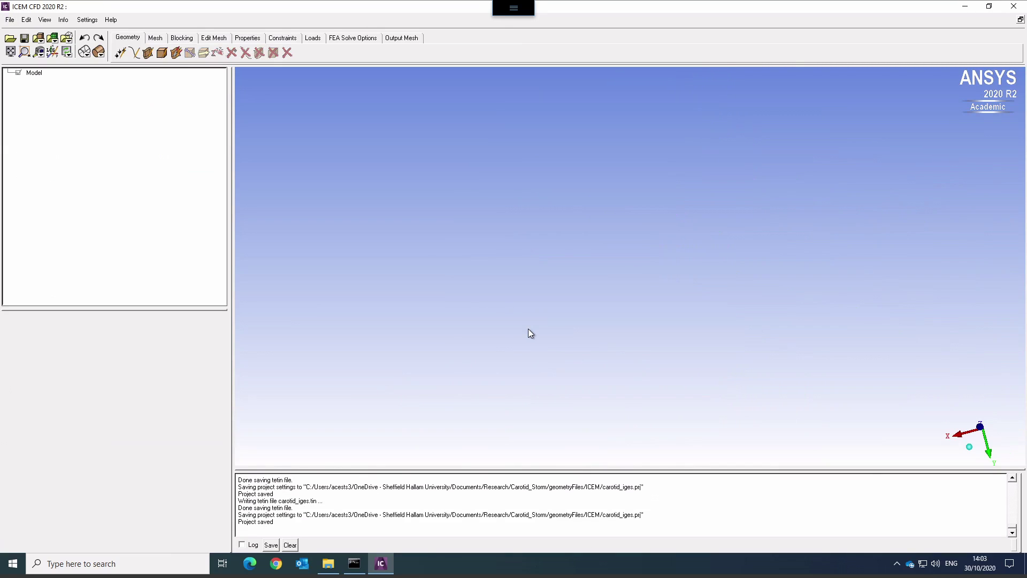